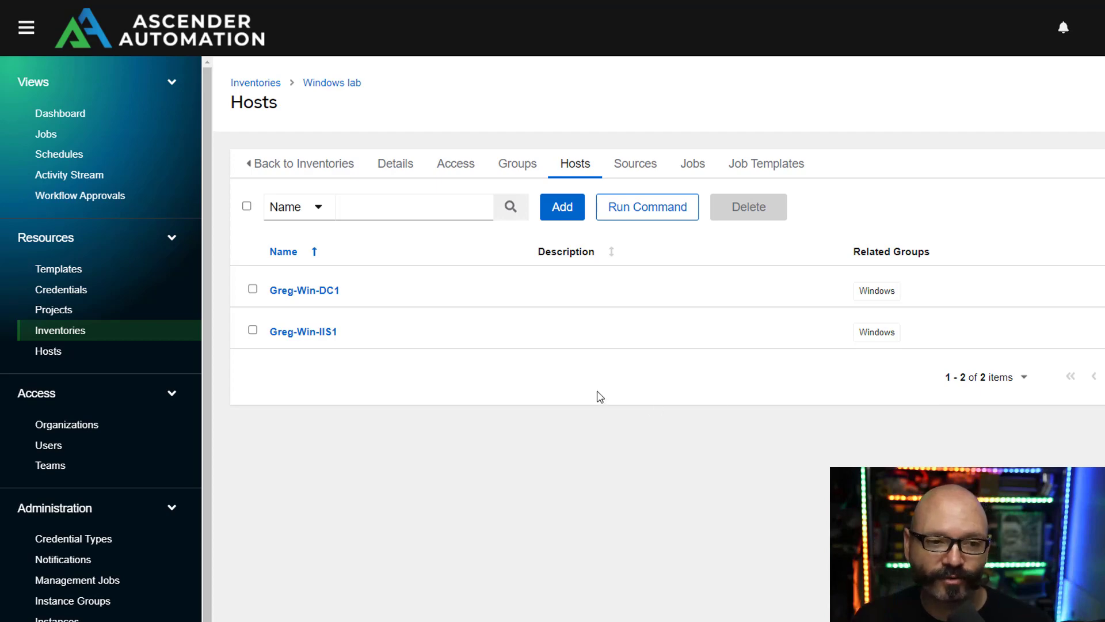
Inspect the name and ansible_host variable of the Windows IIS1 host in its edit form, then leave without saving
click(328, 344)
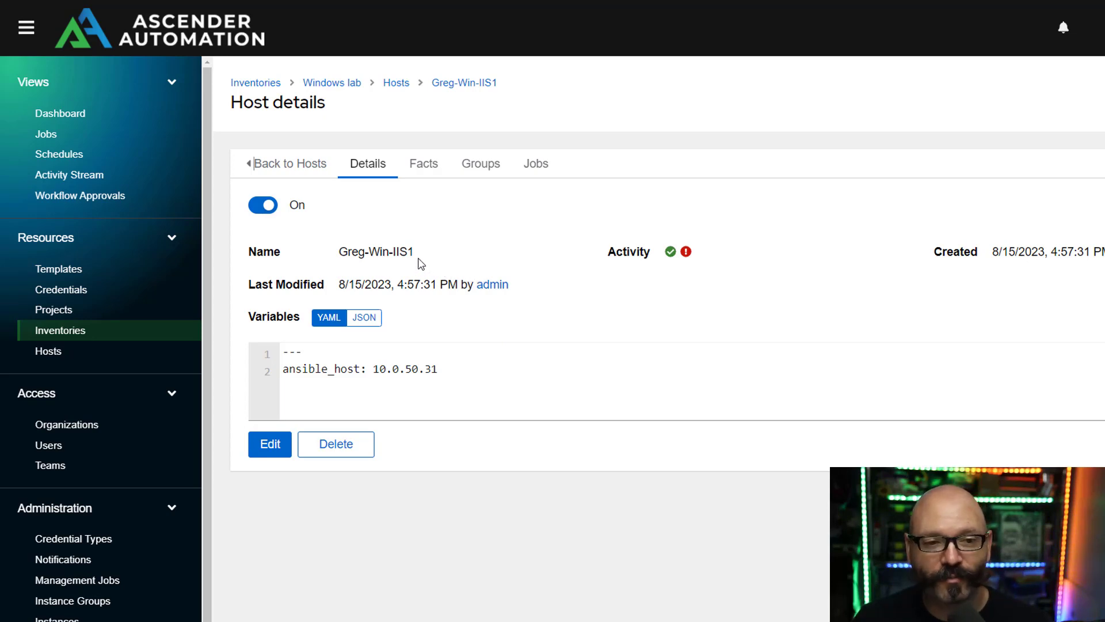
click(269, 445)
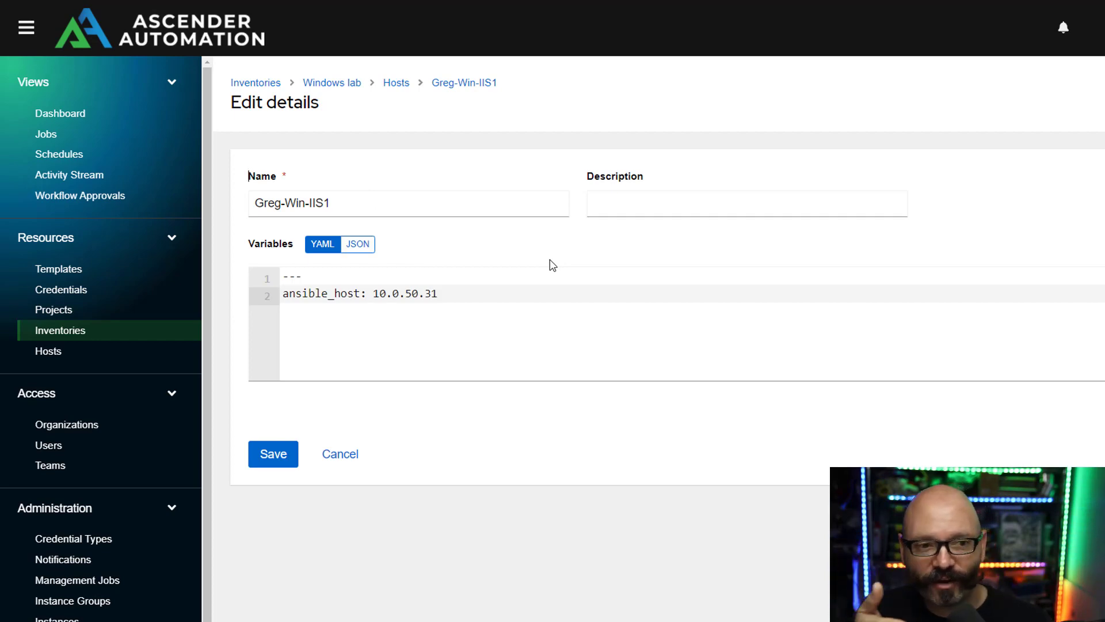
drag(363, 202, 209, 199)
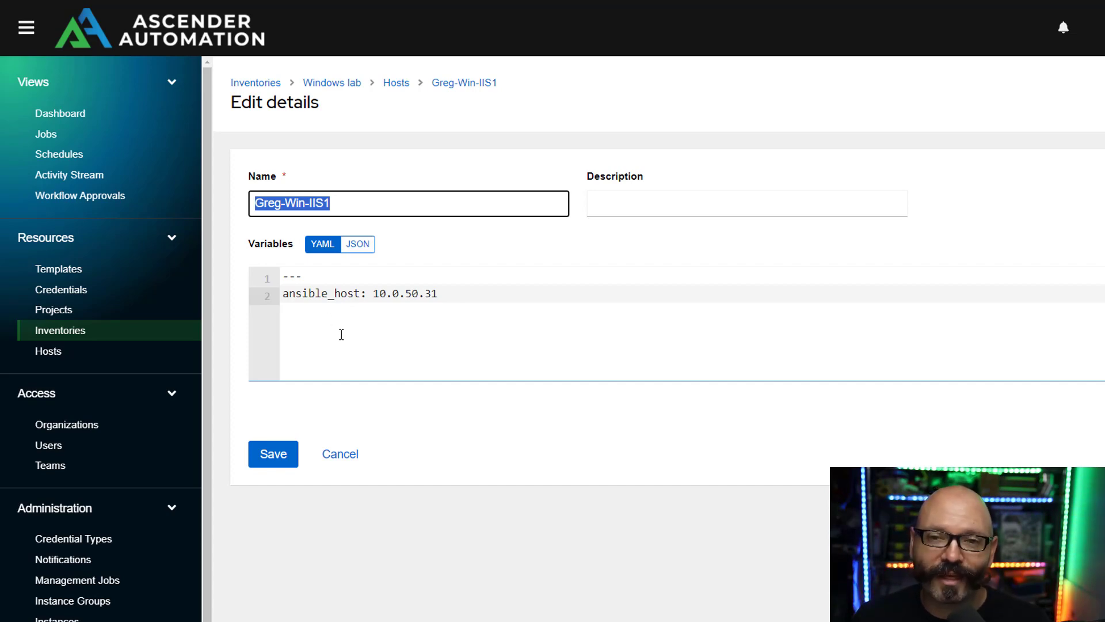
click(305, 294)
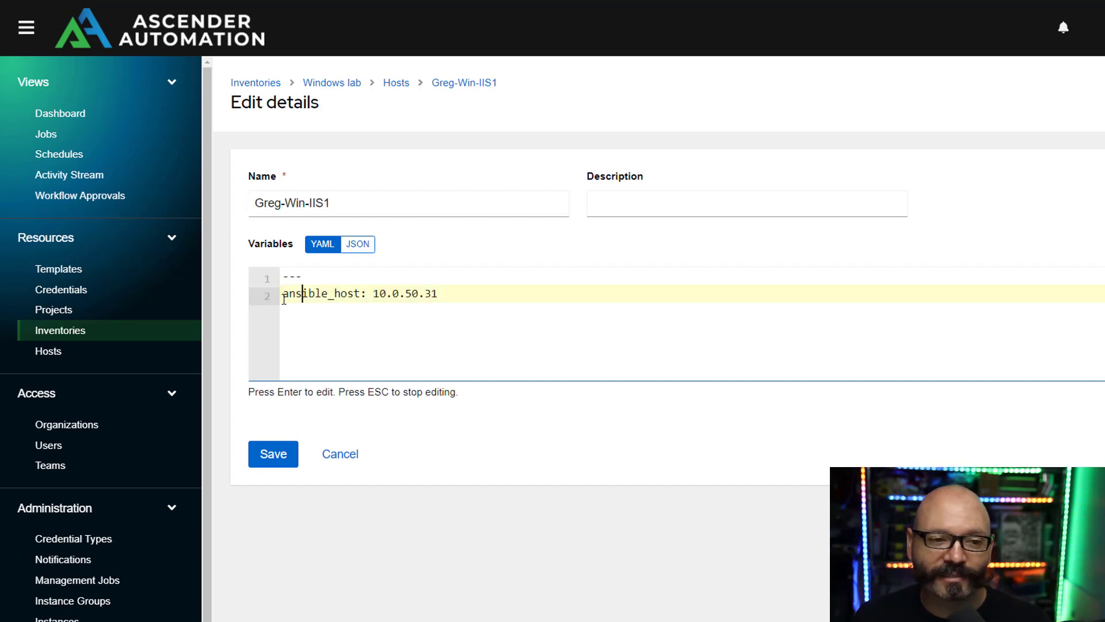
drag(283, 295, 361, 295)
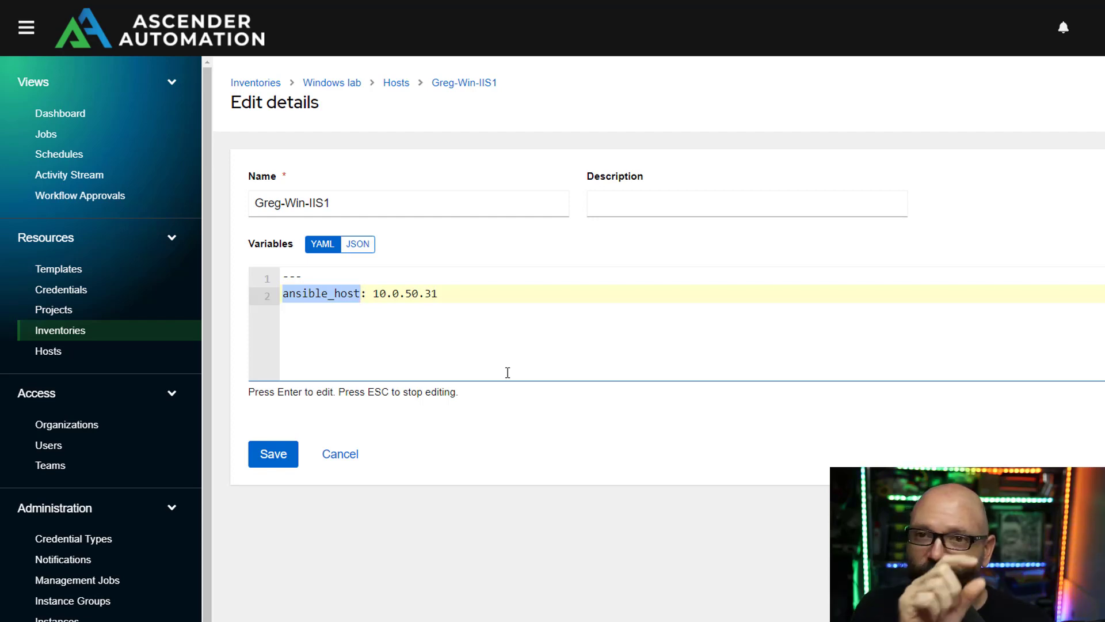
click(340, 455)
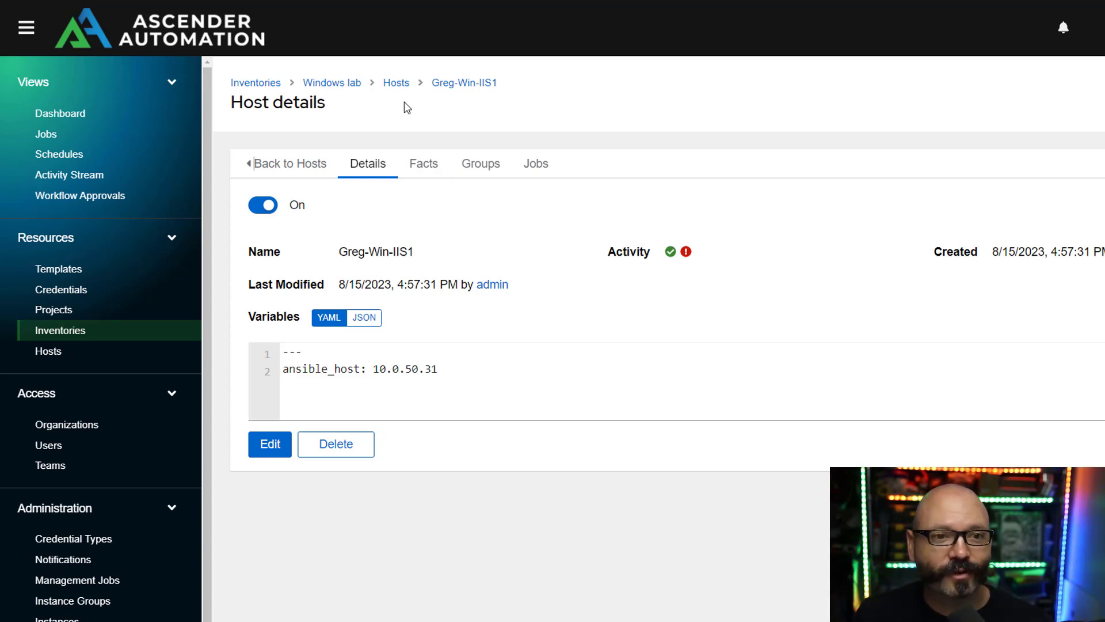
Open the Windows group of the Windows lab inventory and view its variables and member hosts
click(349, 86)
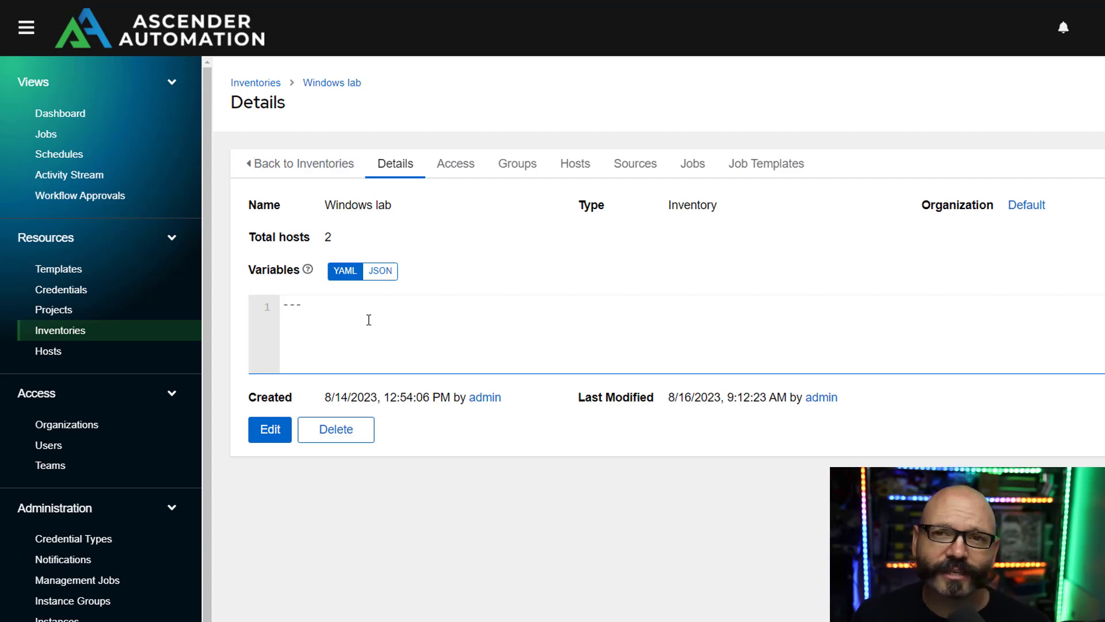
click(533, 159)
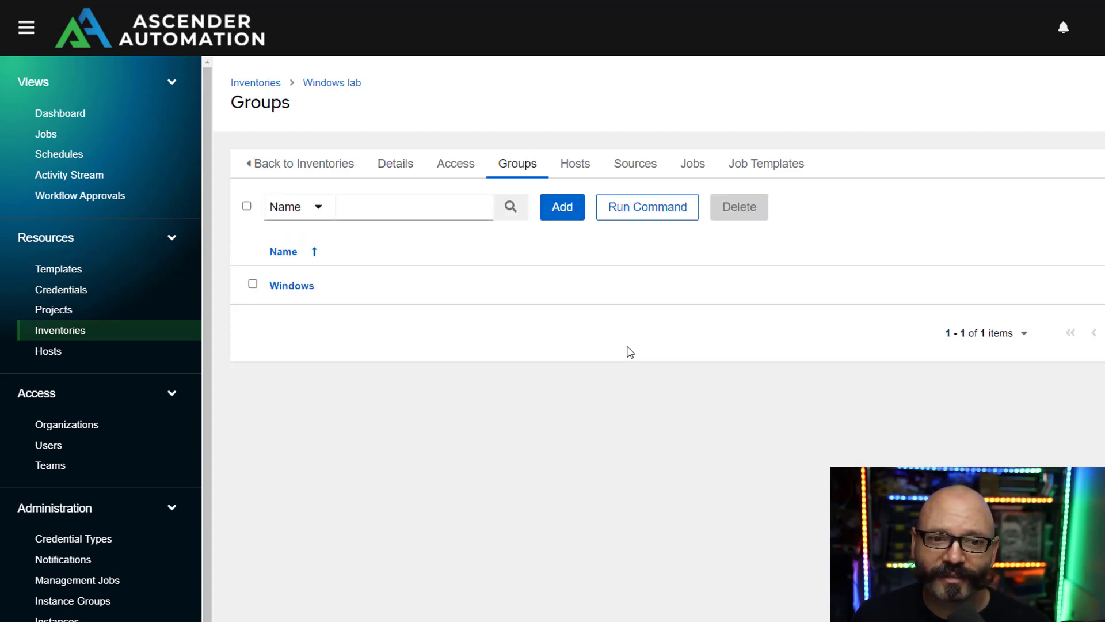
click(292, 286)
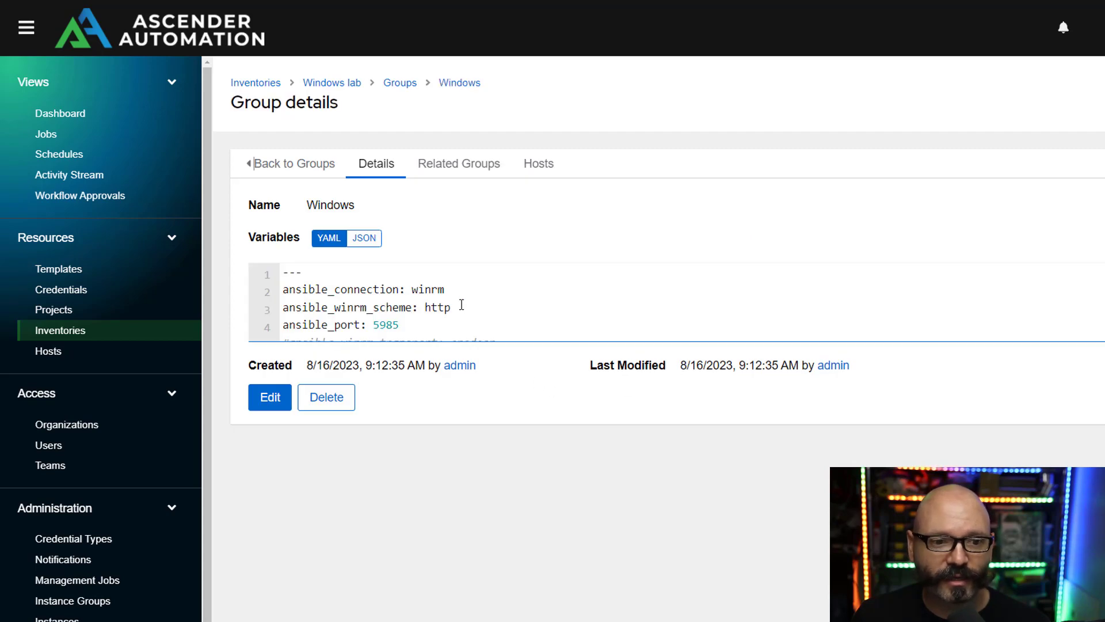
scroll(459, 288, down, 1)
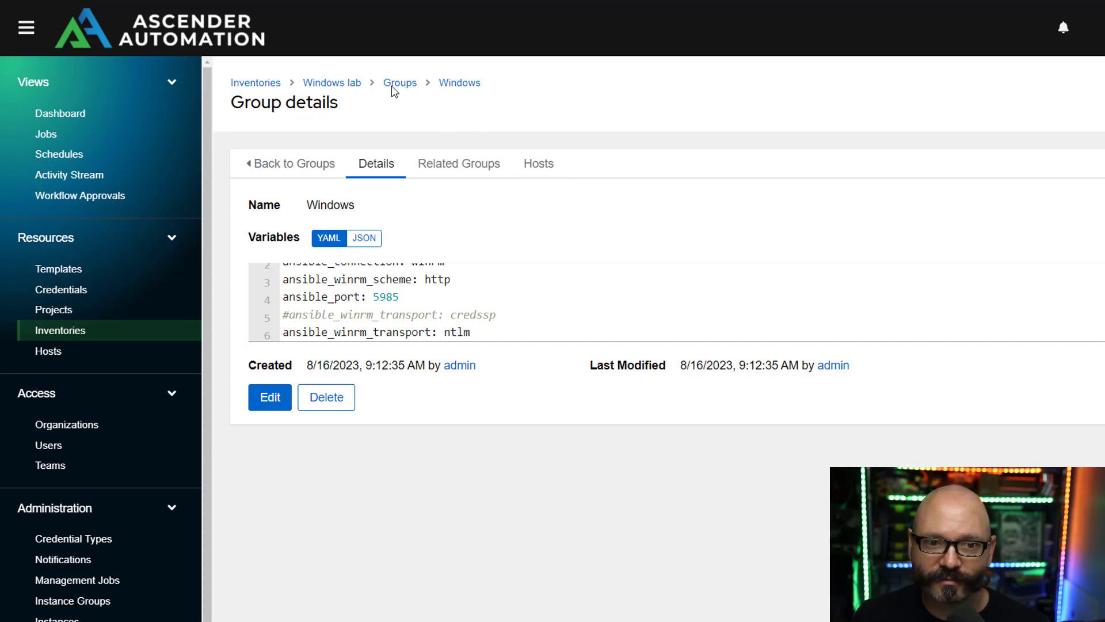
click(535, 164)
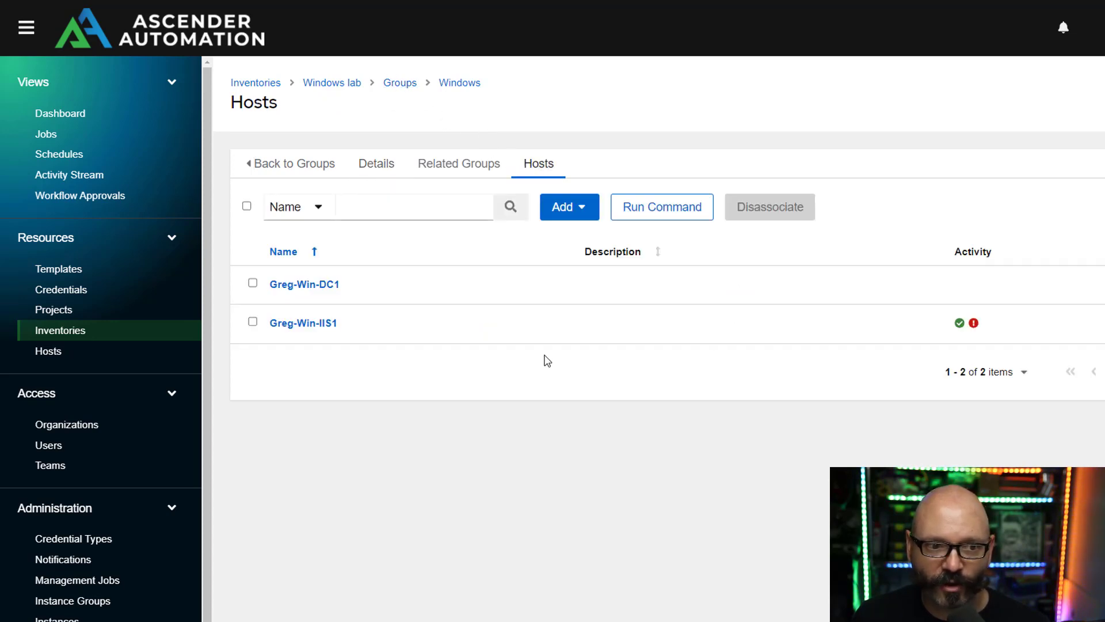
Return to the Windows group's details and examine its WinRM connection, scheme, port and transport variables
click(397, 83)
click(303, 285)
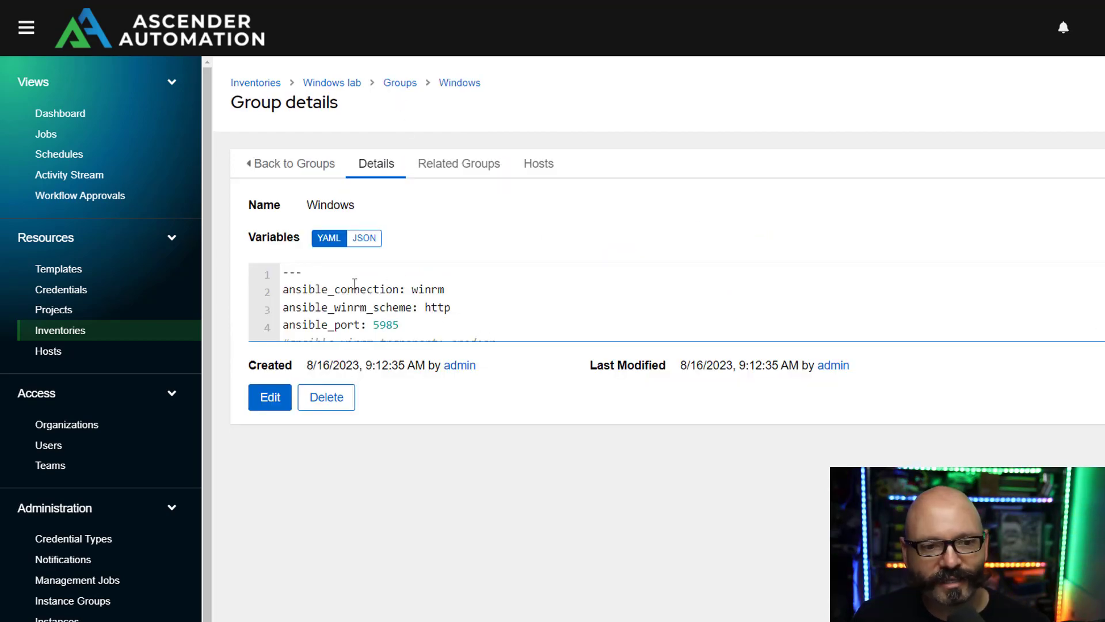
drag(406, 289, 455, 297)
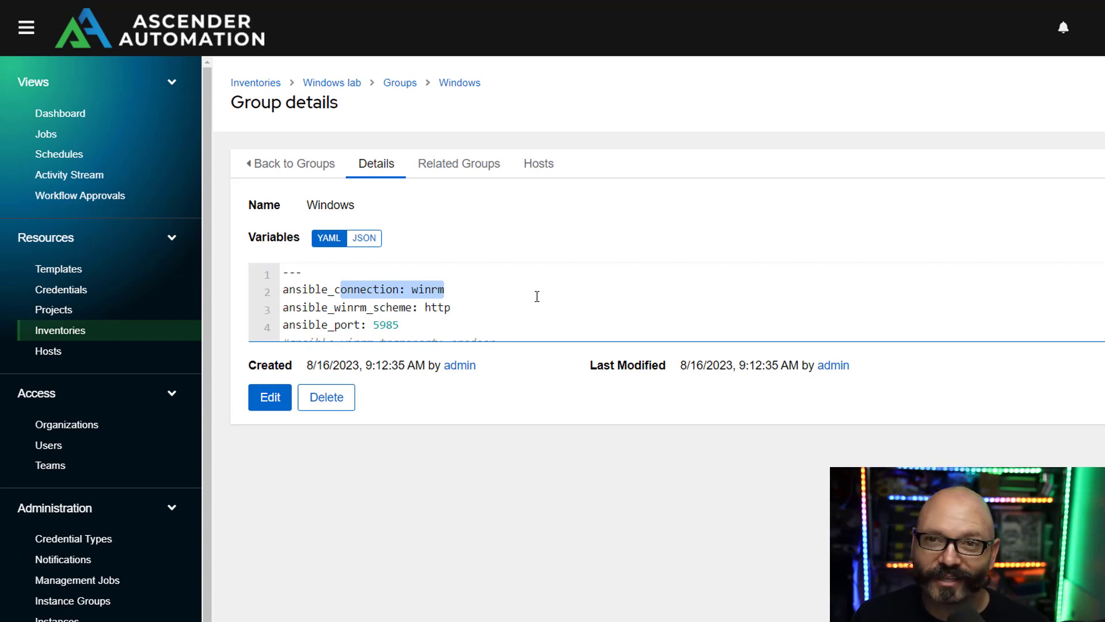
drag(361, 307, 523, 314)
scroll(529, 314, down, 1)
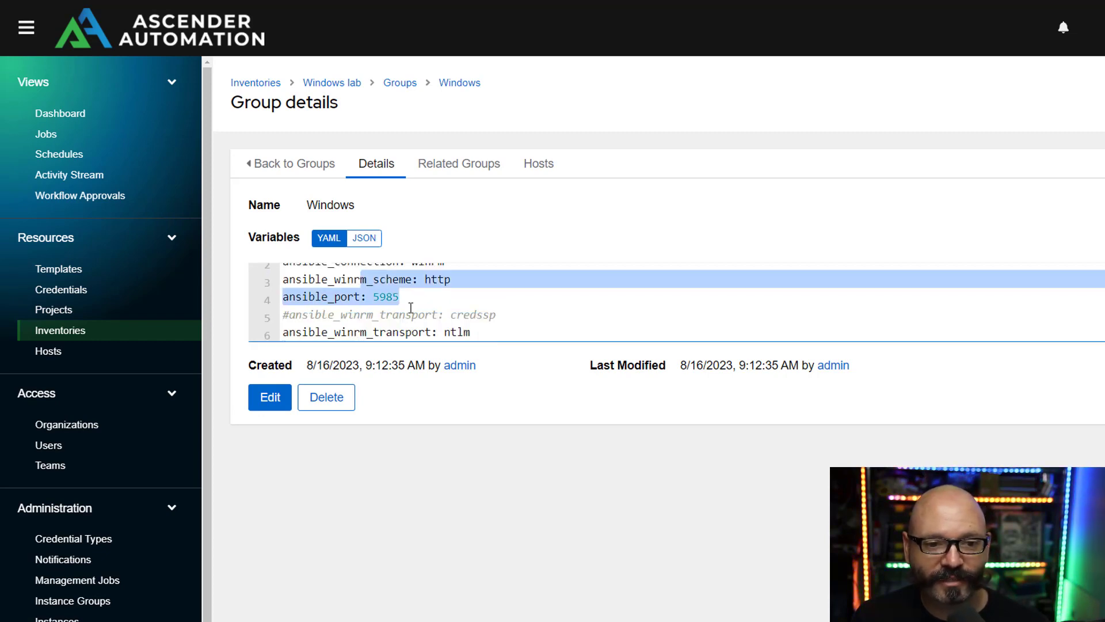
drag(410, 304, 518, 311)
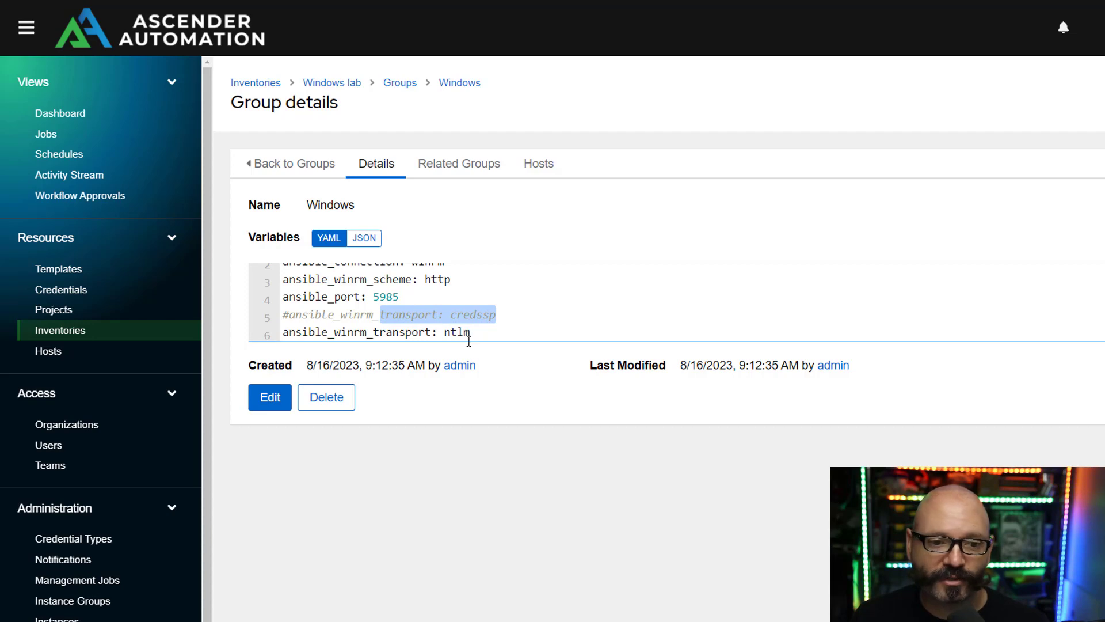
drag(472, 334, 425, 333)
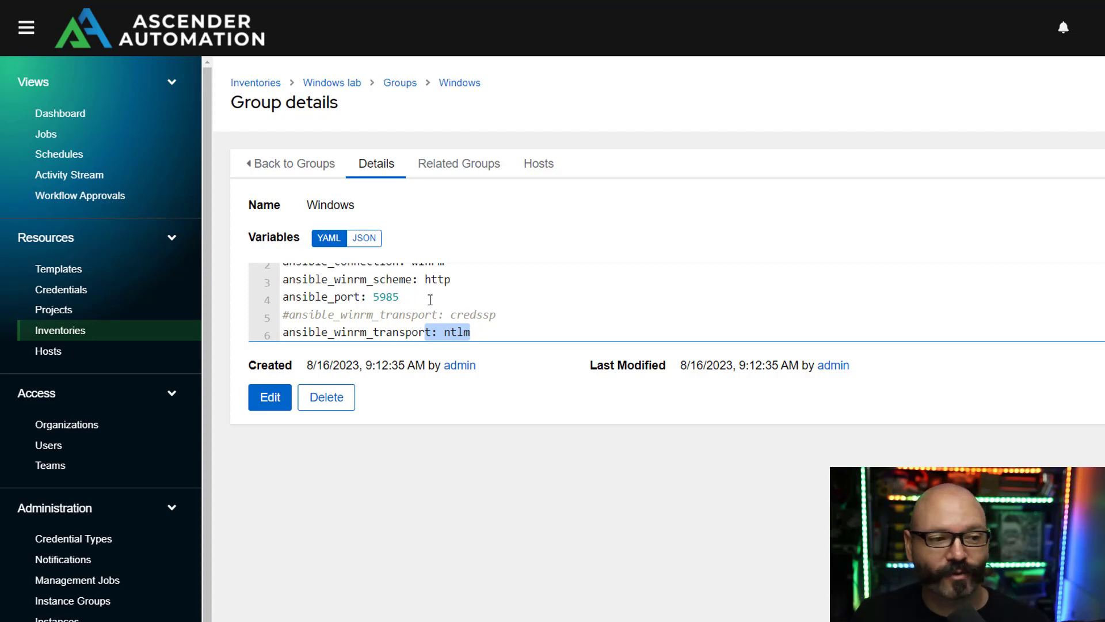
click(89, 311)
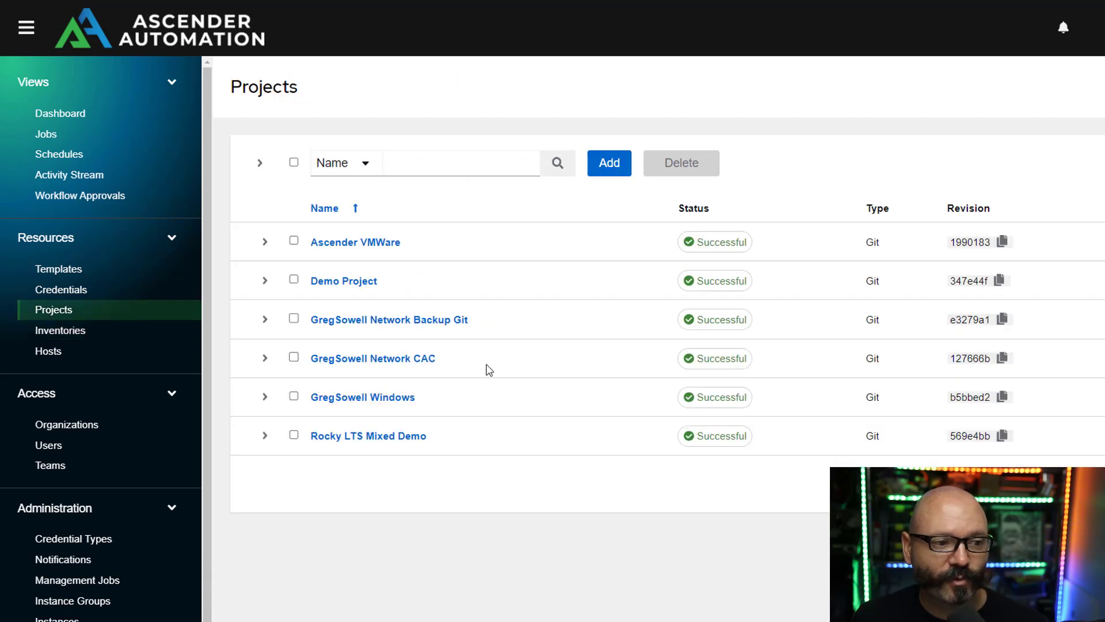
click(613, 172)
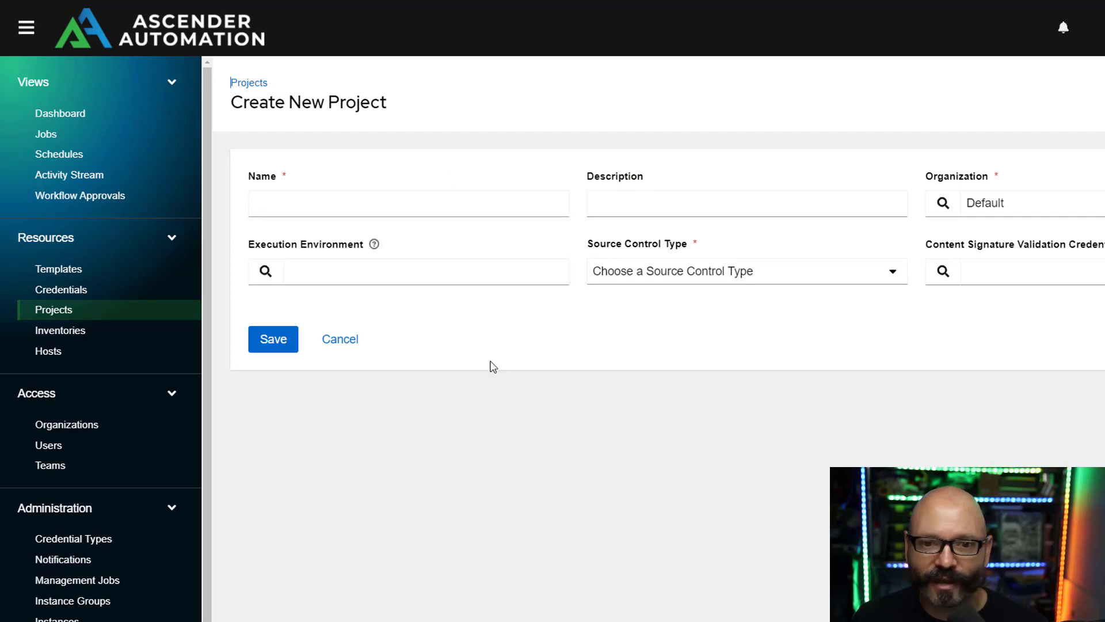
click(463, 208)
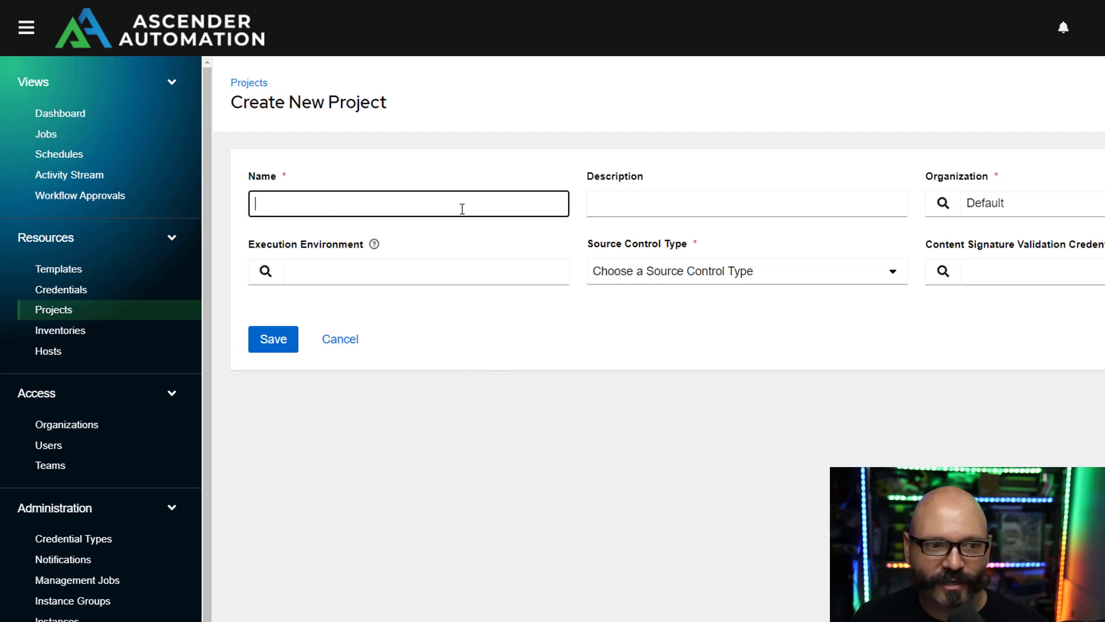
click(662, 271)
click(675, 341)
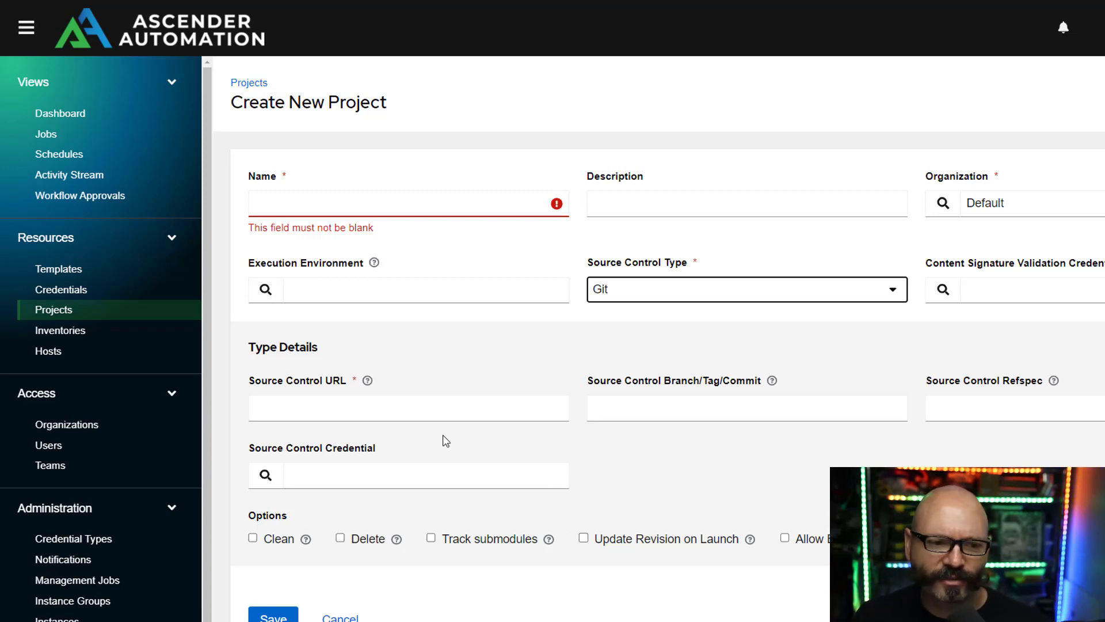
click(453, 415)
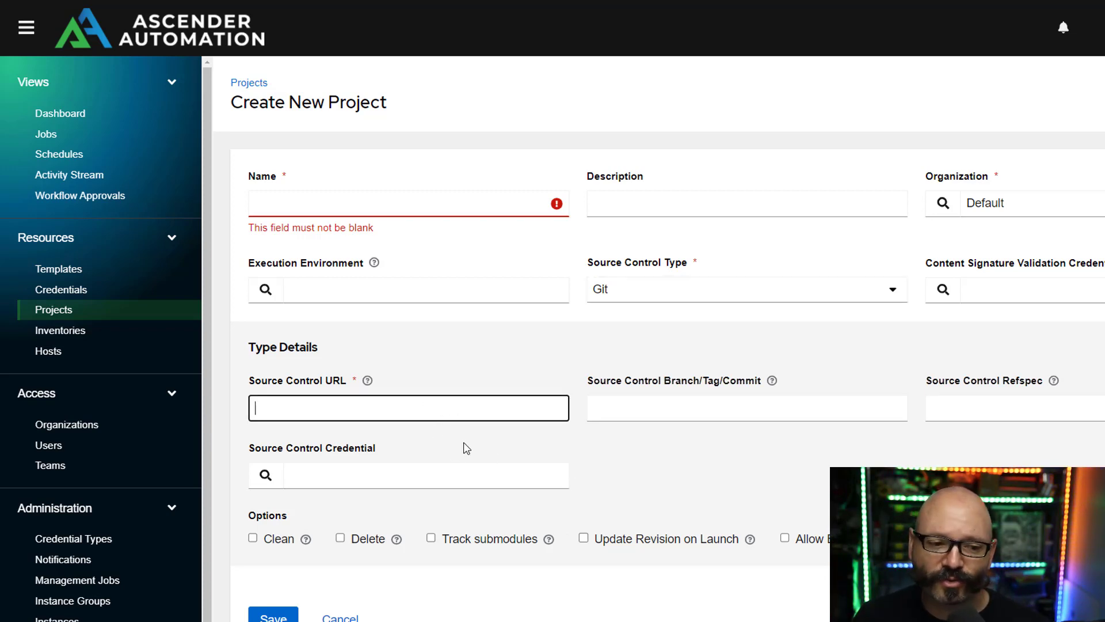
click(447, 482)
key(alt+Left)
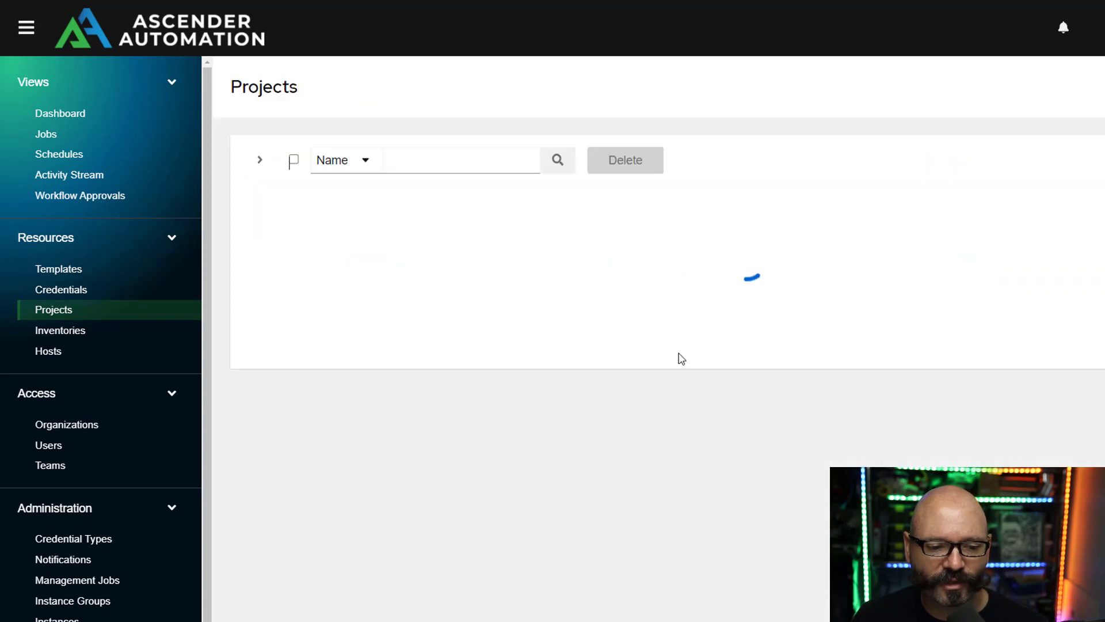
Open the existing Windows project from the projects list in edit mode to check its Git source control settings
click(369, 398)
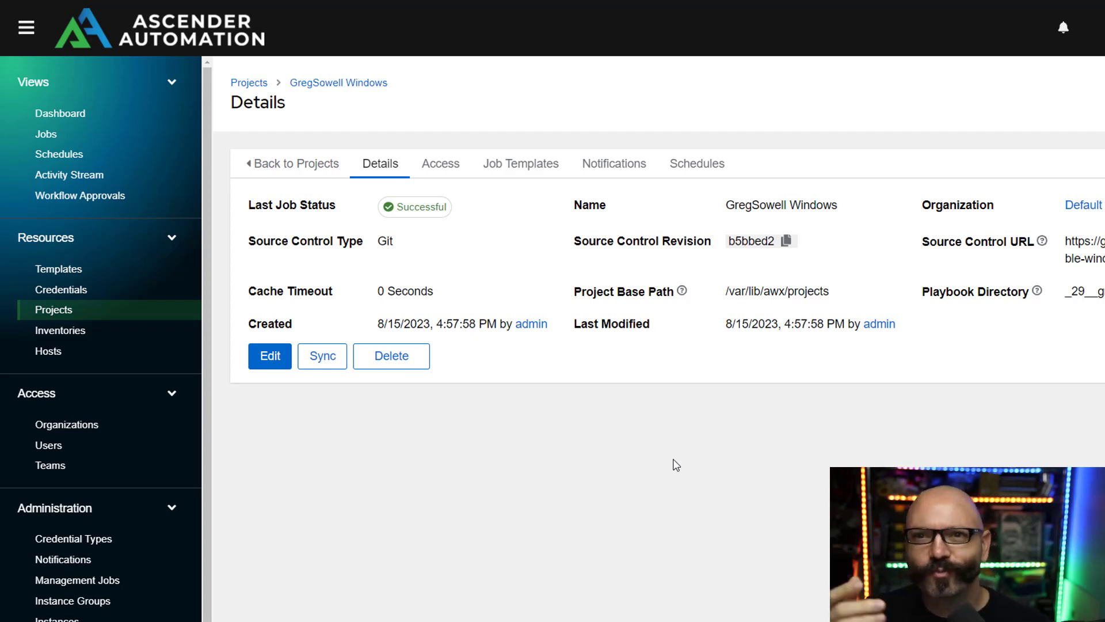
click(278, 358)
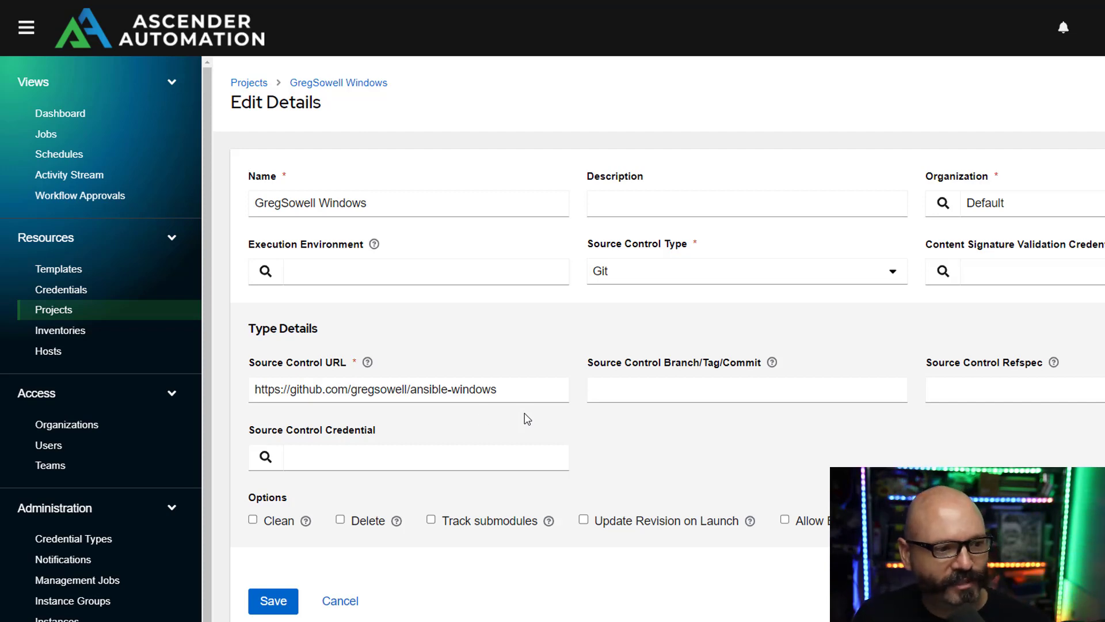
Review the edit form of the Windows administrator credential and check the VMWare Server credential's type in the credentials list
click(87, 289)
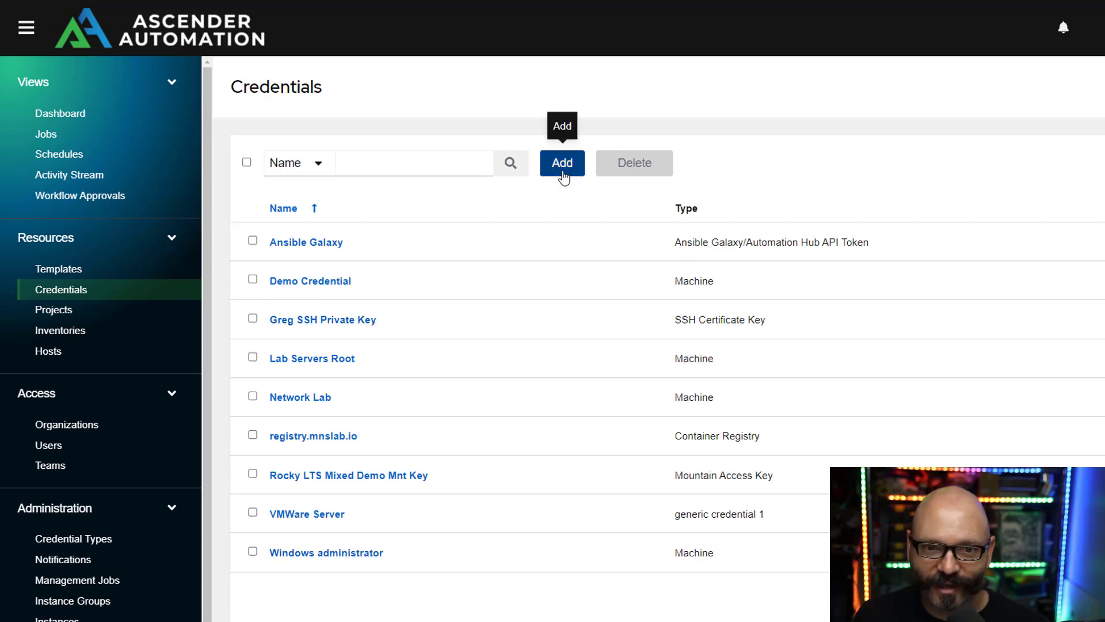
click(360, 553)
click(283, 276)
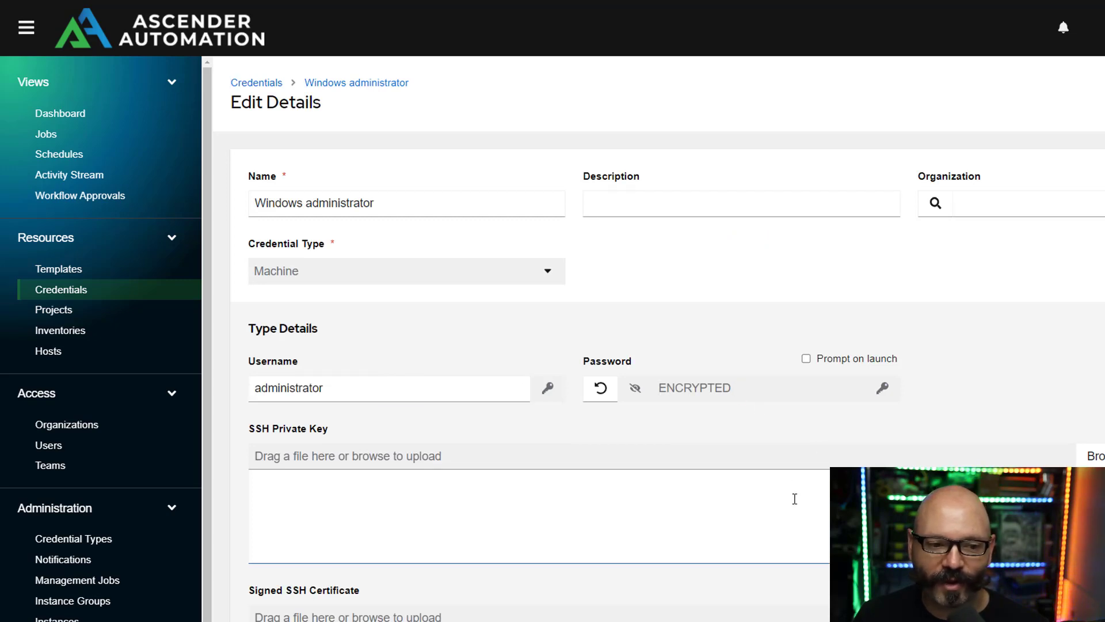
scroll(716, 509, down, 1)
scroll(716, 509, down, 3)
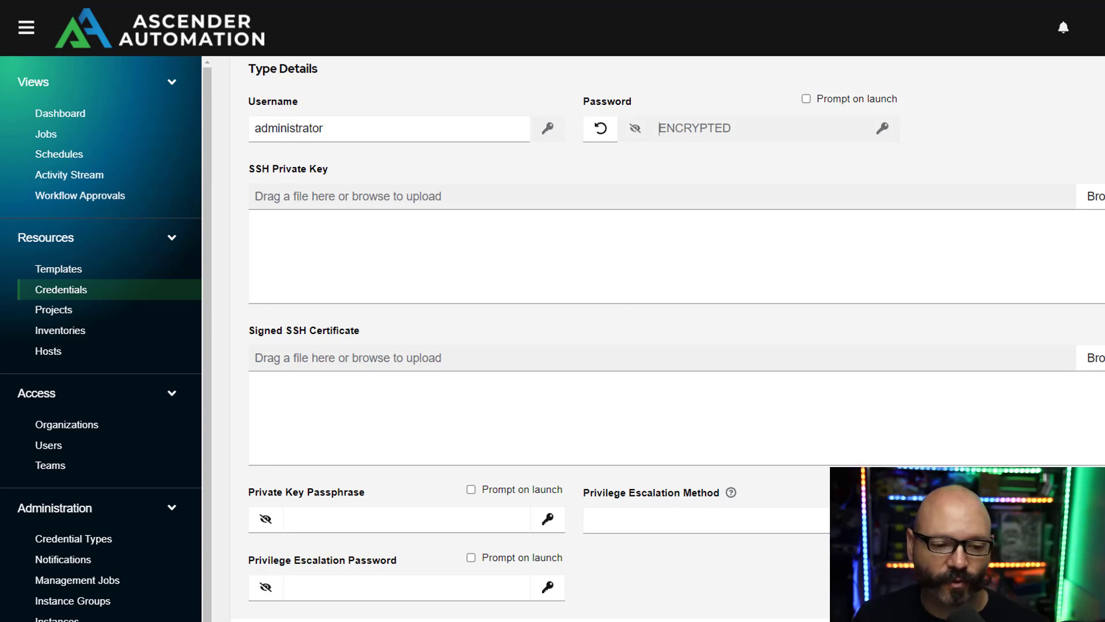
key(alt+Left)
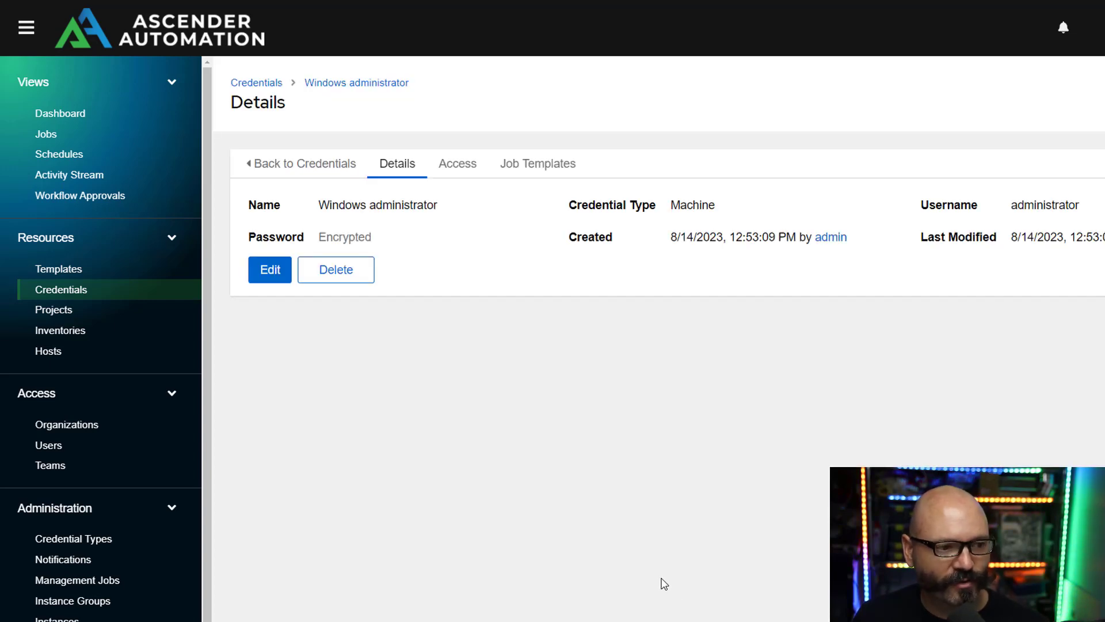
click(98, 294)
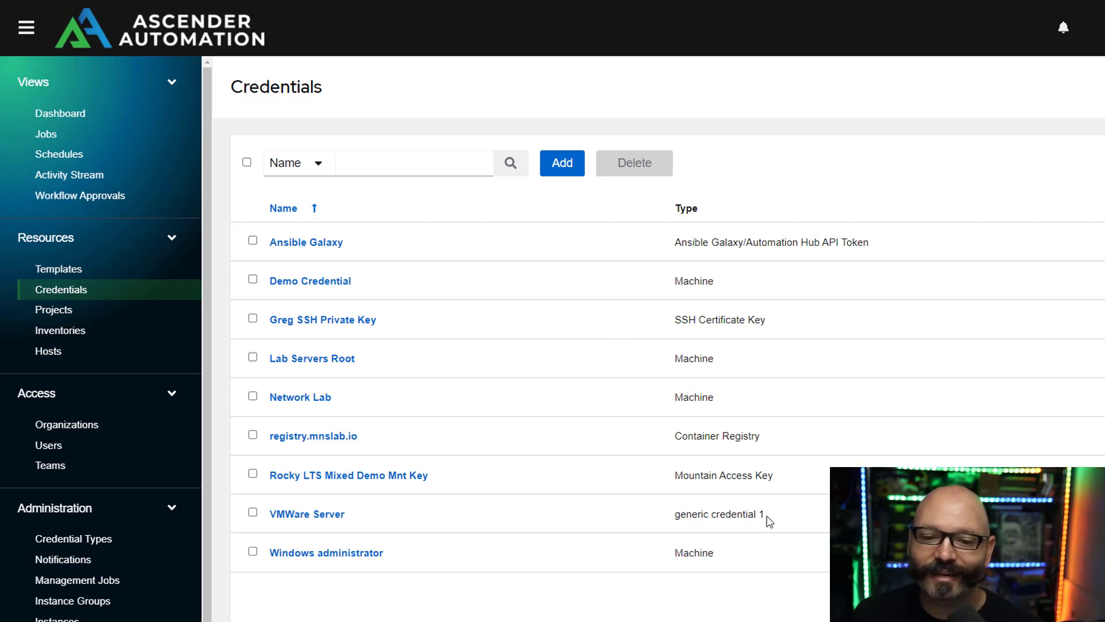
drag(766, 514, 677, 520)
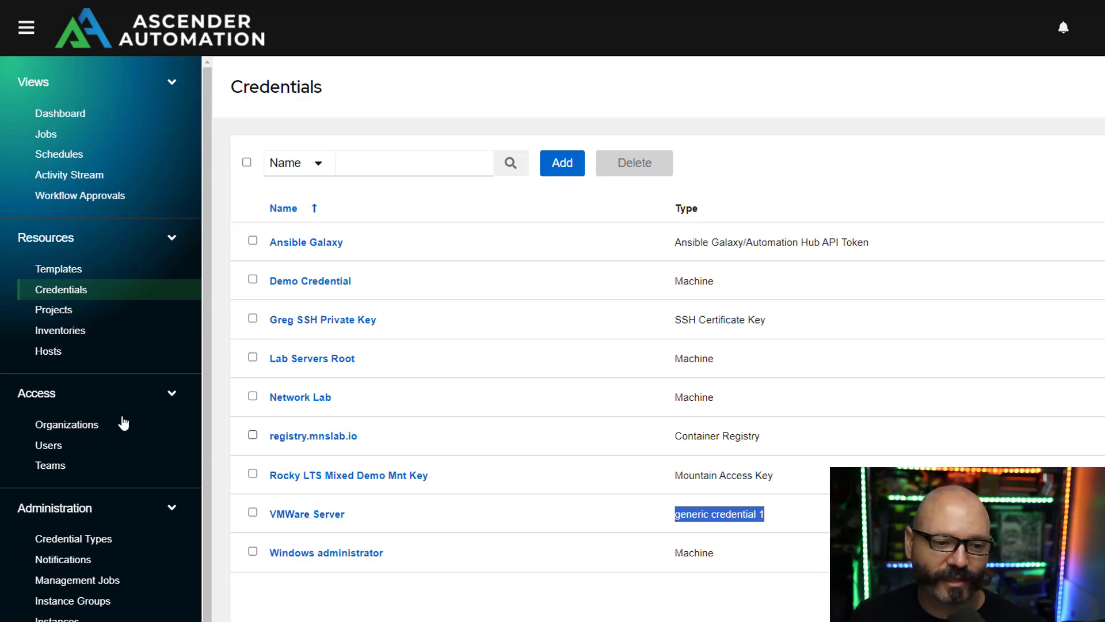
Open the Windows Update With Snapshots job template in edit mode to view its configuration
click(71, 270)
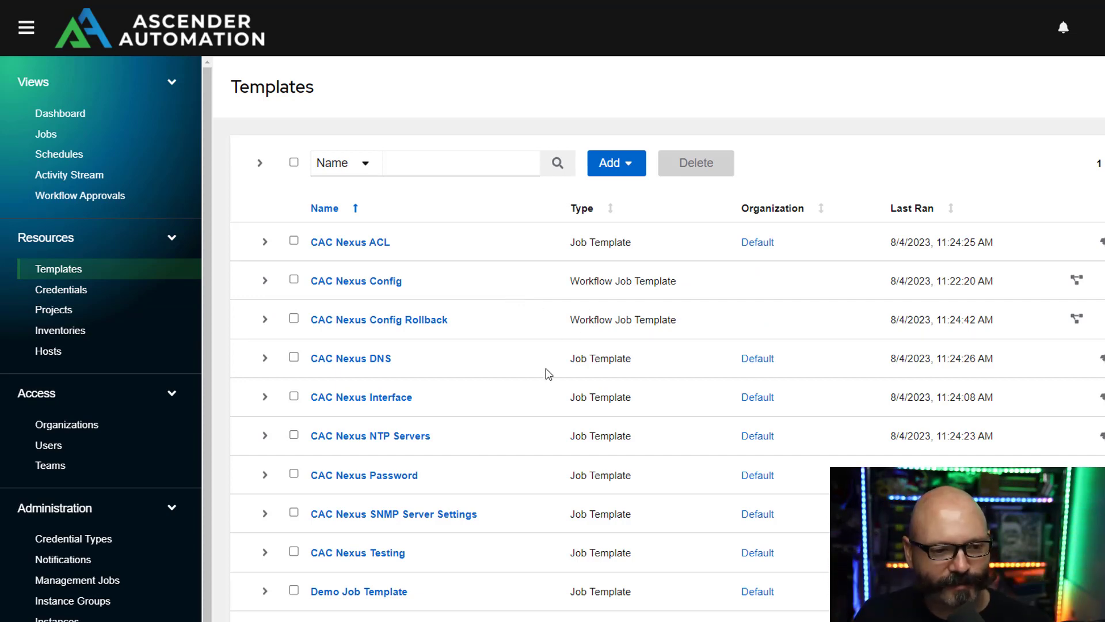
scroll(503, 500, down, 3)
scroll(606, 372, up, 3)
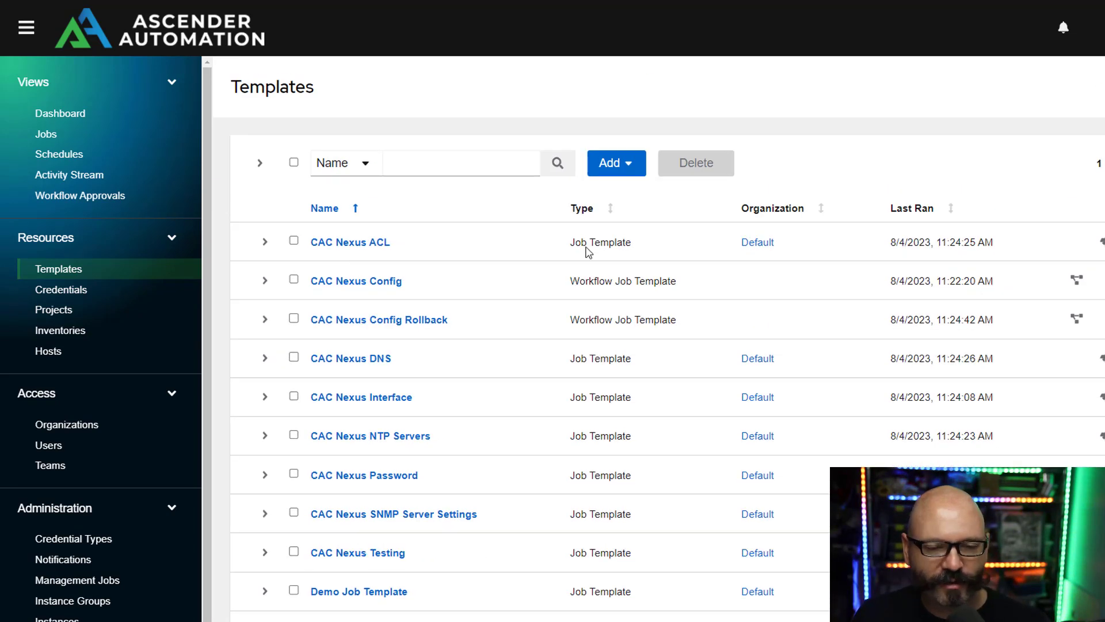
click(617, 163)
scroll(528, 557, down, 5)
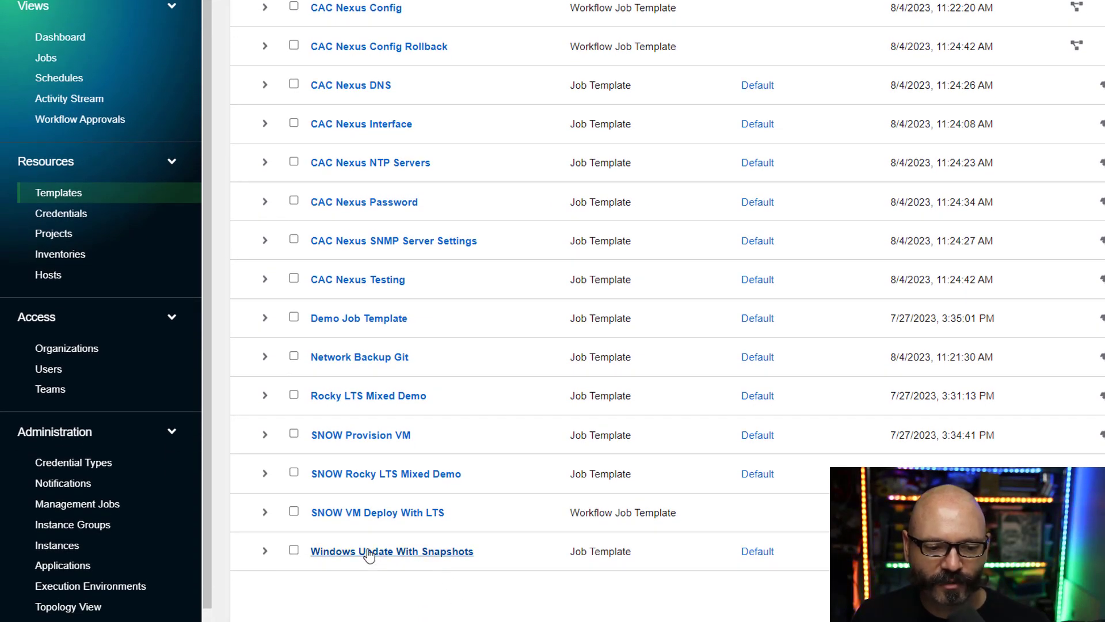
click(369, 552)
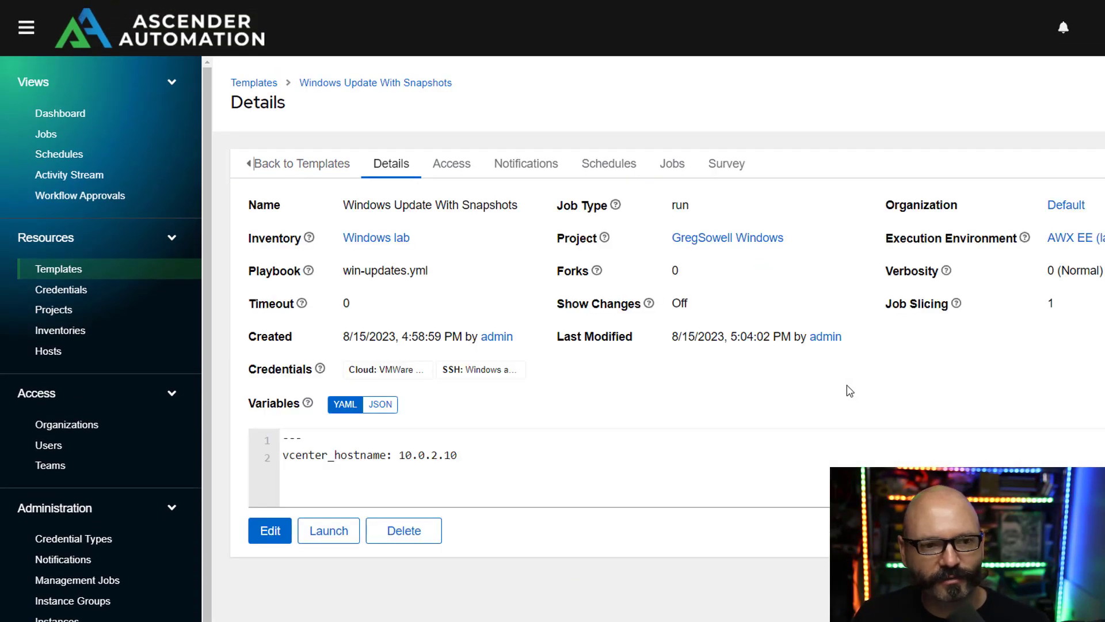
click(272, 533)
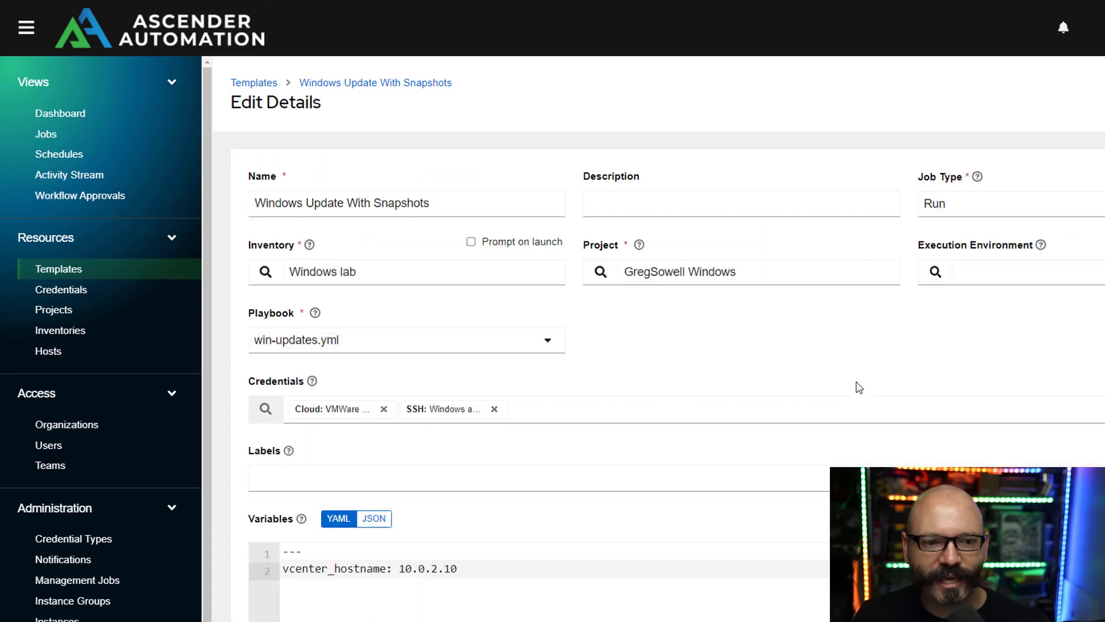
Review the template's name and inspect its VMWare Server credential under the generic credential 1 category of the credential selection
drag(457, 205, 238, 212)
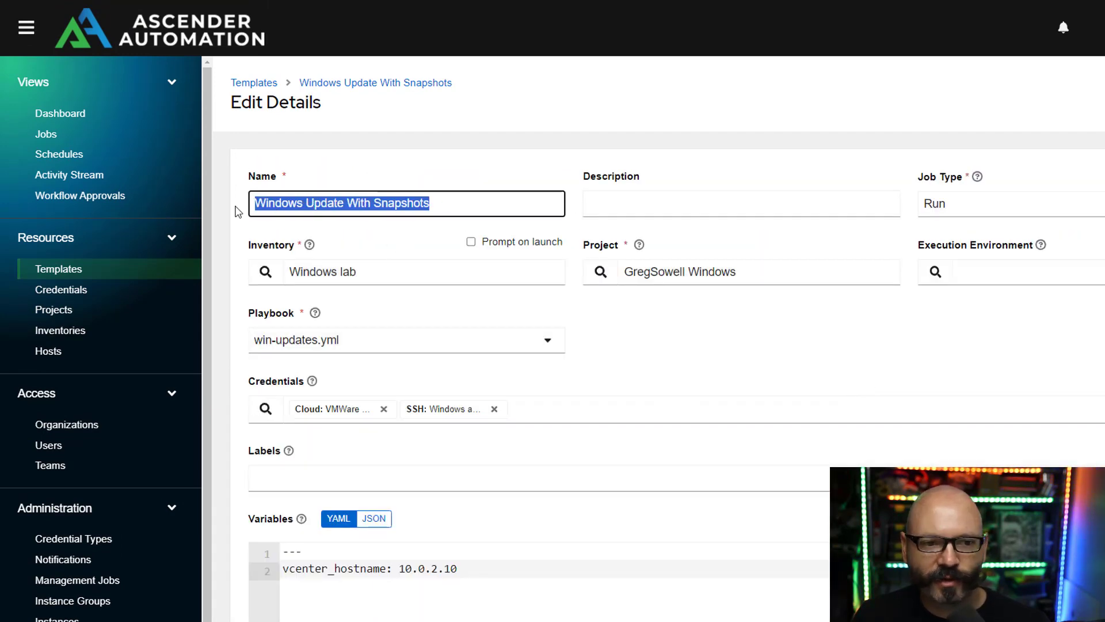
click(728, 351)
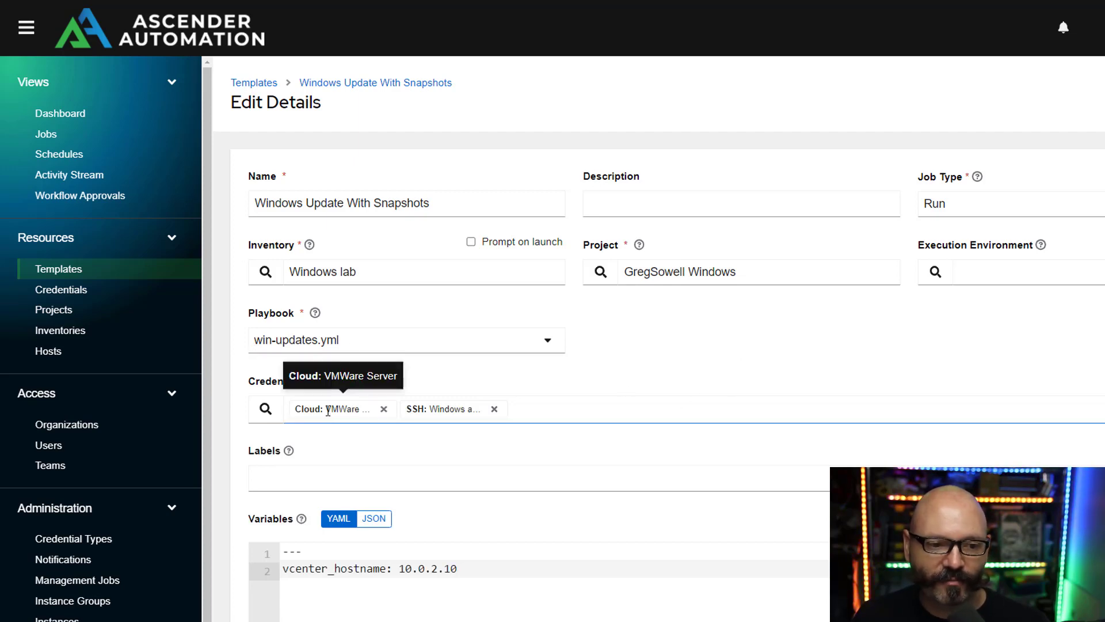
click(260, 419)
click(627, 224)
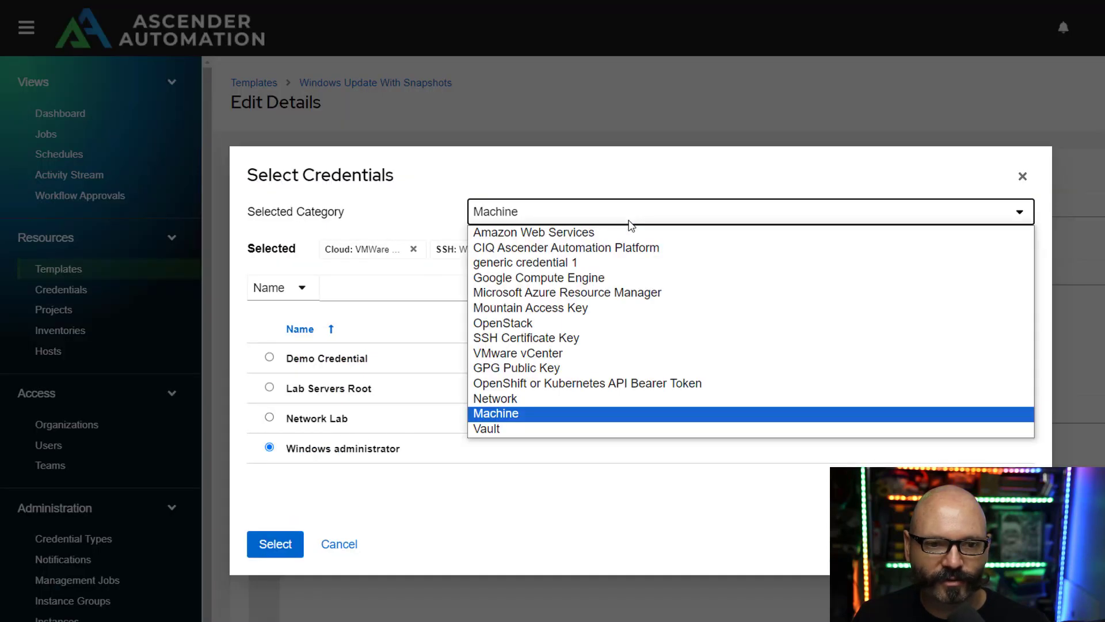
click(626, 266)
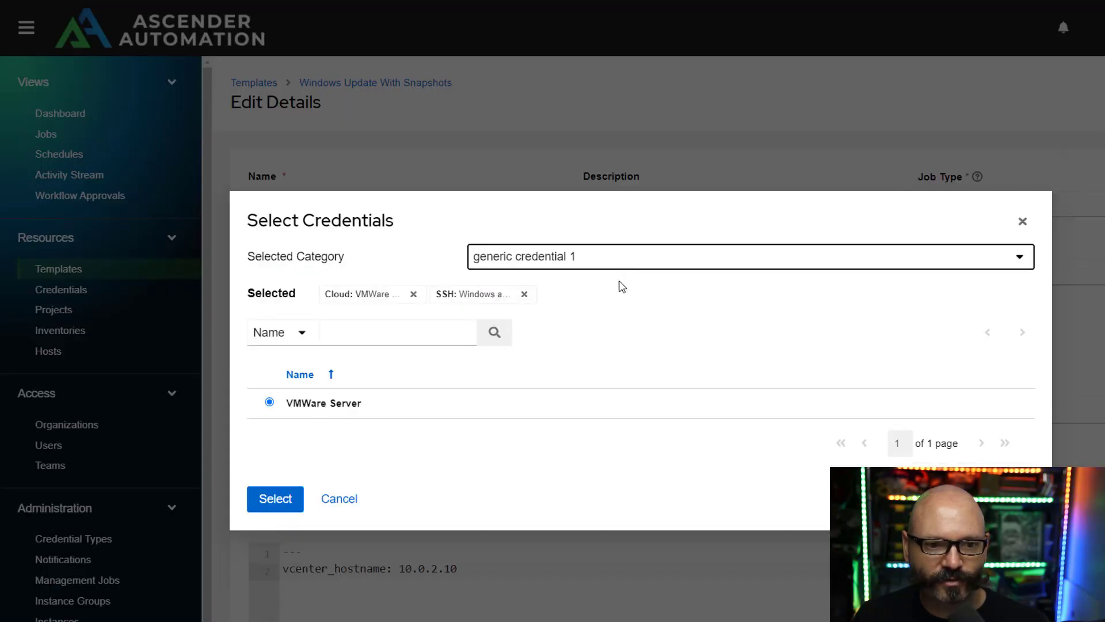
click(351, 499)
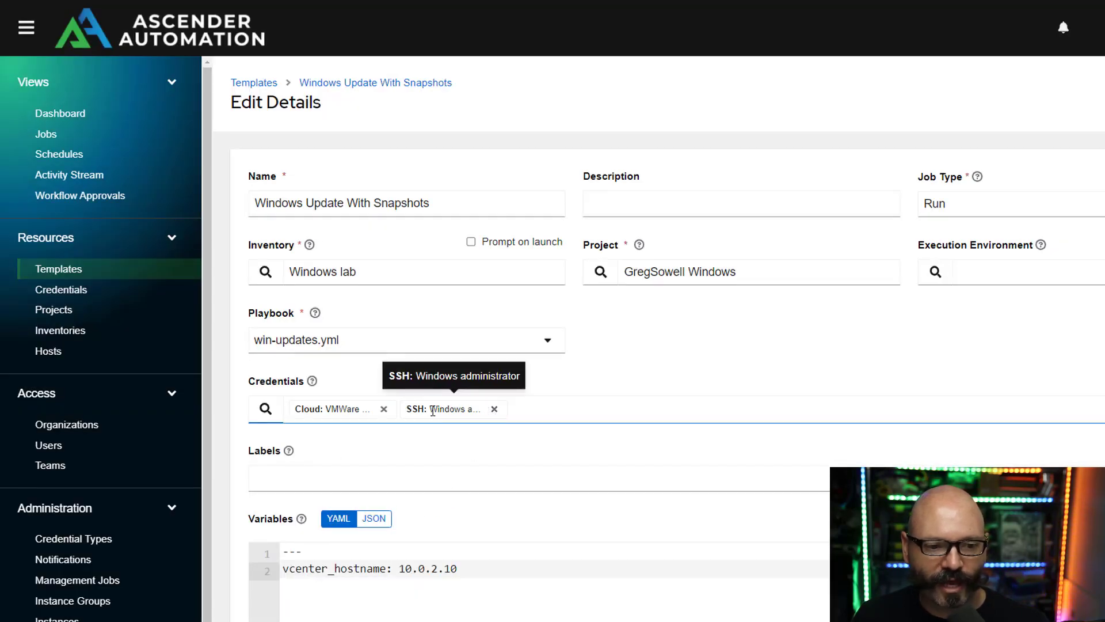
Reopen the template's credential selection and inspect the Windows administrator credential under the Machine category
click(268, 415)
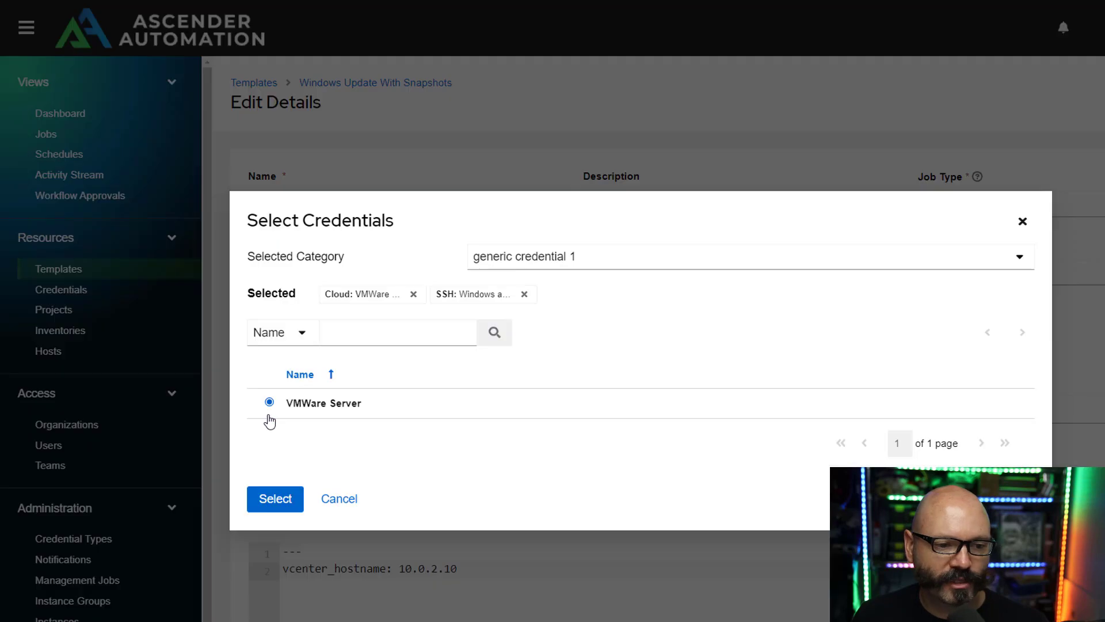
click(597, 265)
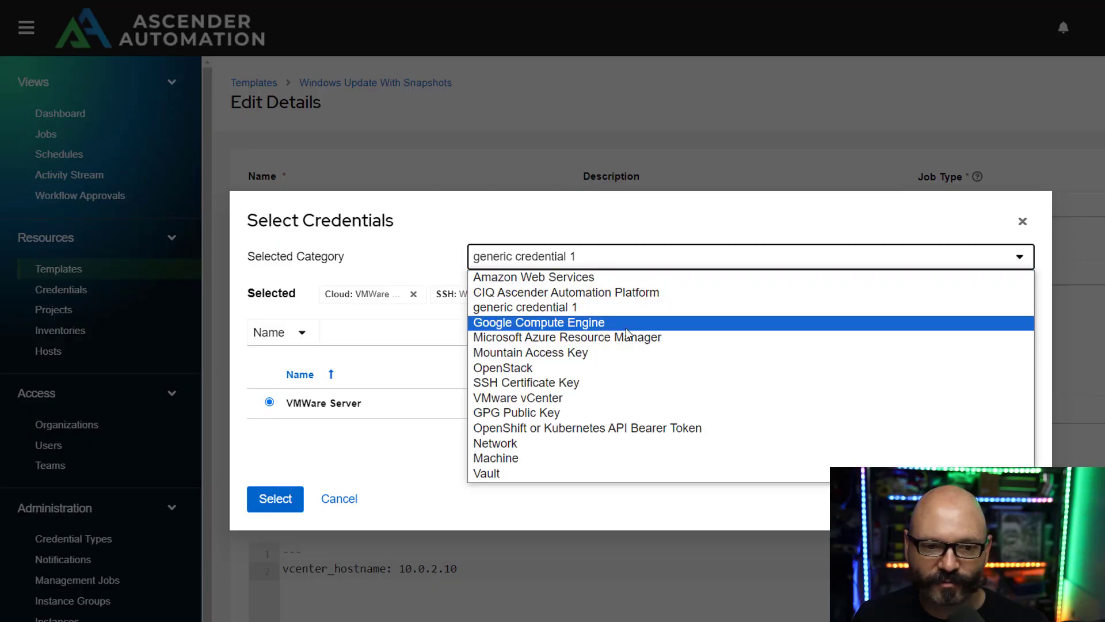
click(621, 457)
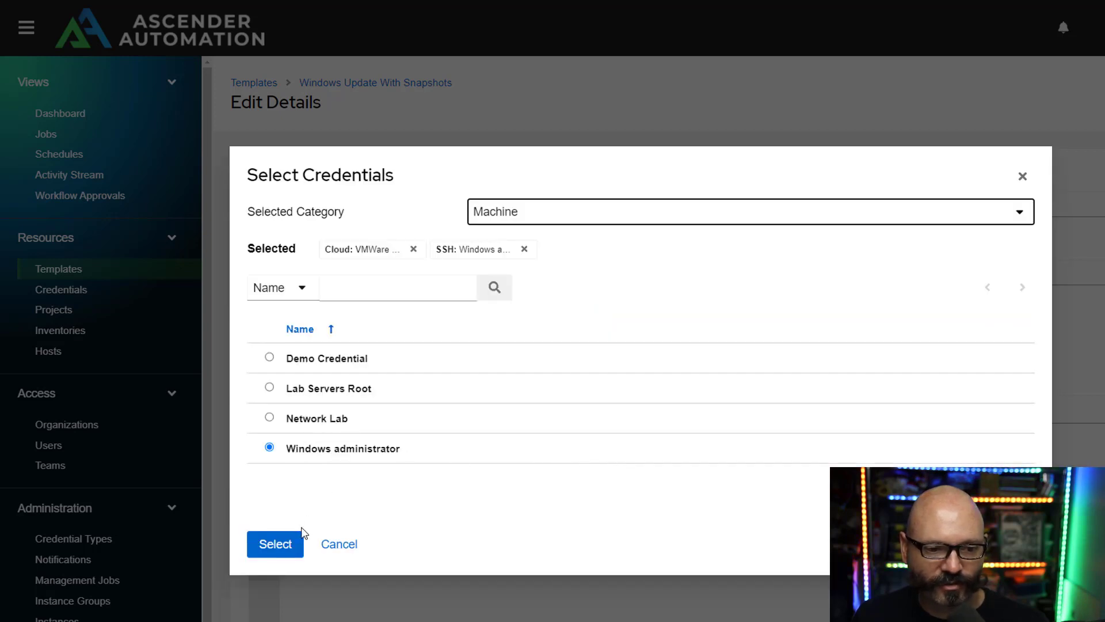
click(352, 545)
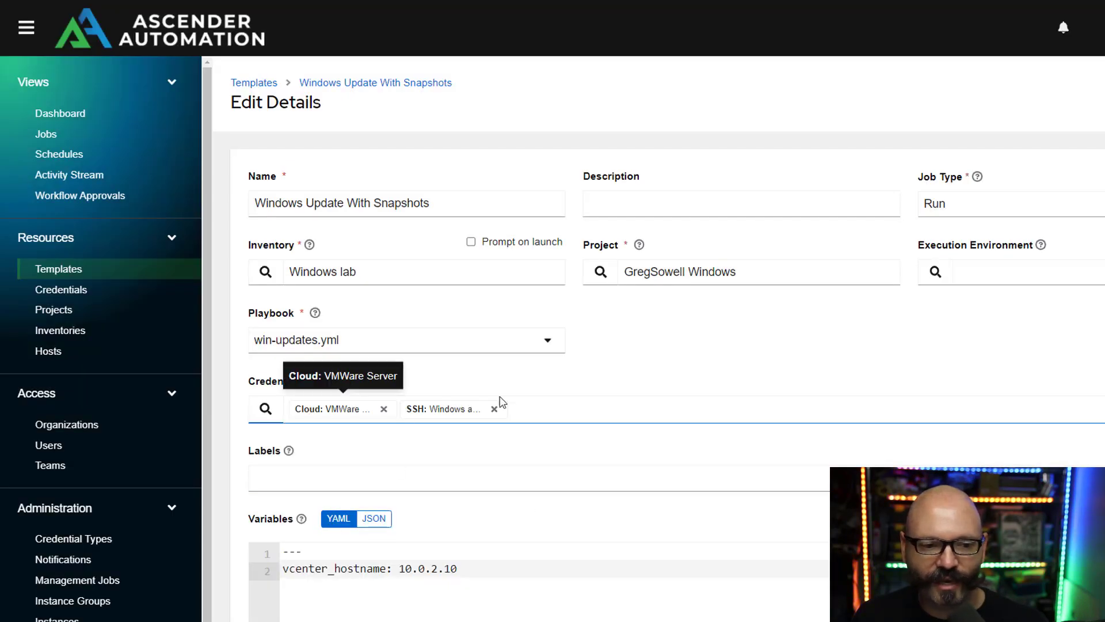
Review the template's vcenter_hostname variable and remaining options, and launch the Windows Update With Snapshots job from its details
scroll(797, 338, down, 1)
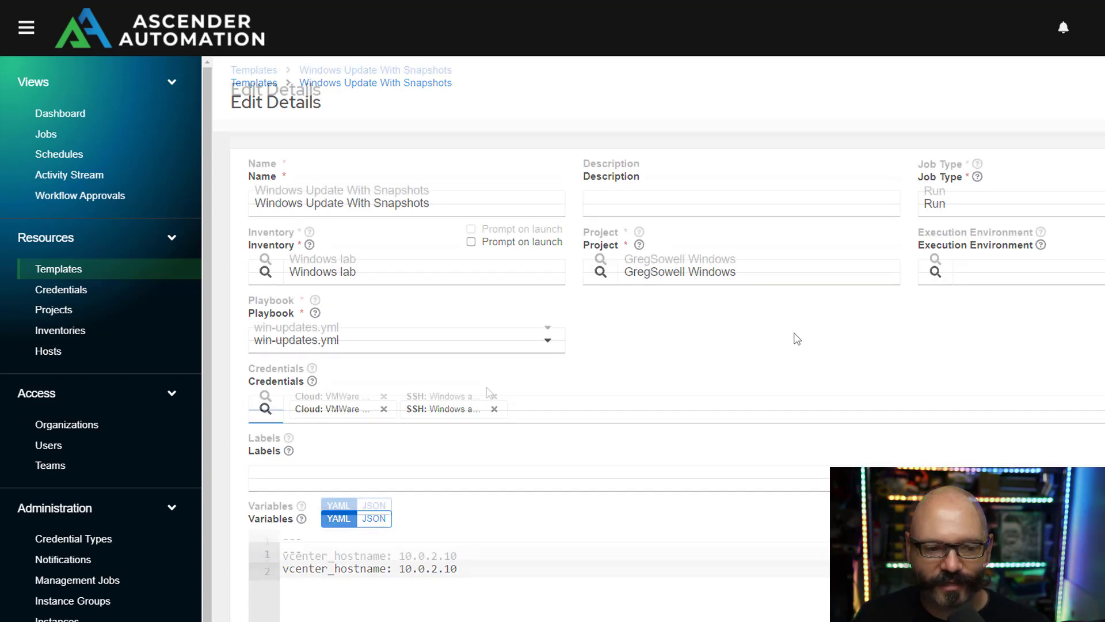
click(496, 557)
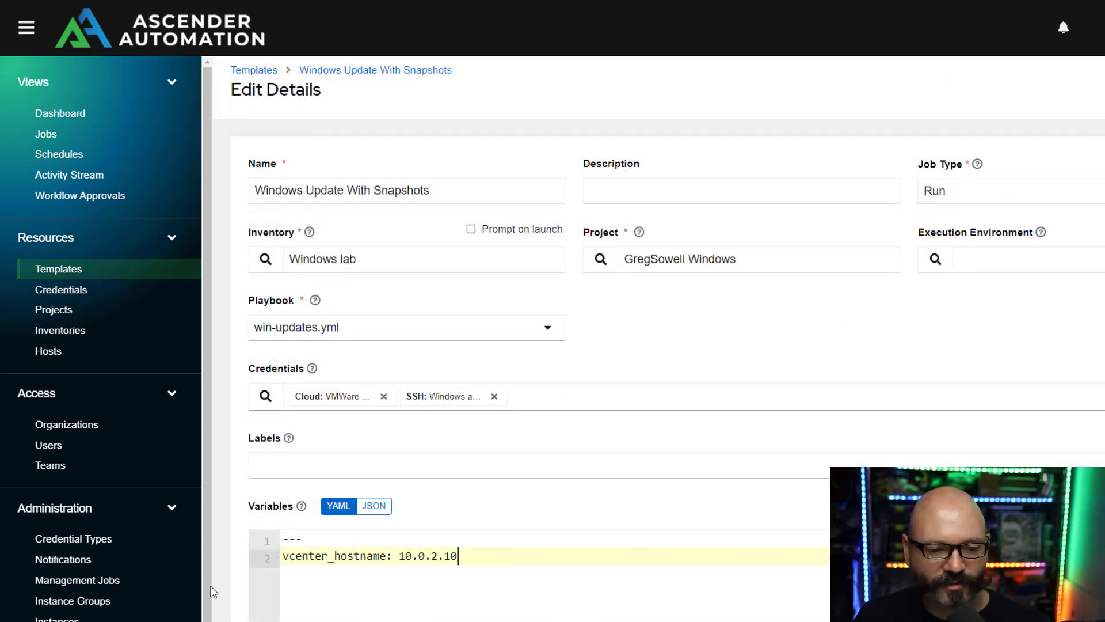
drag(457, 557, 281, 556)
scroll(550, 507, down, 4)
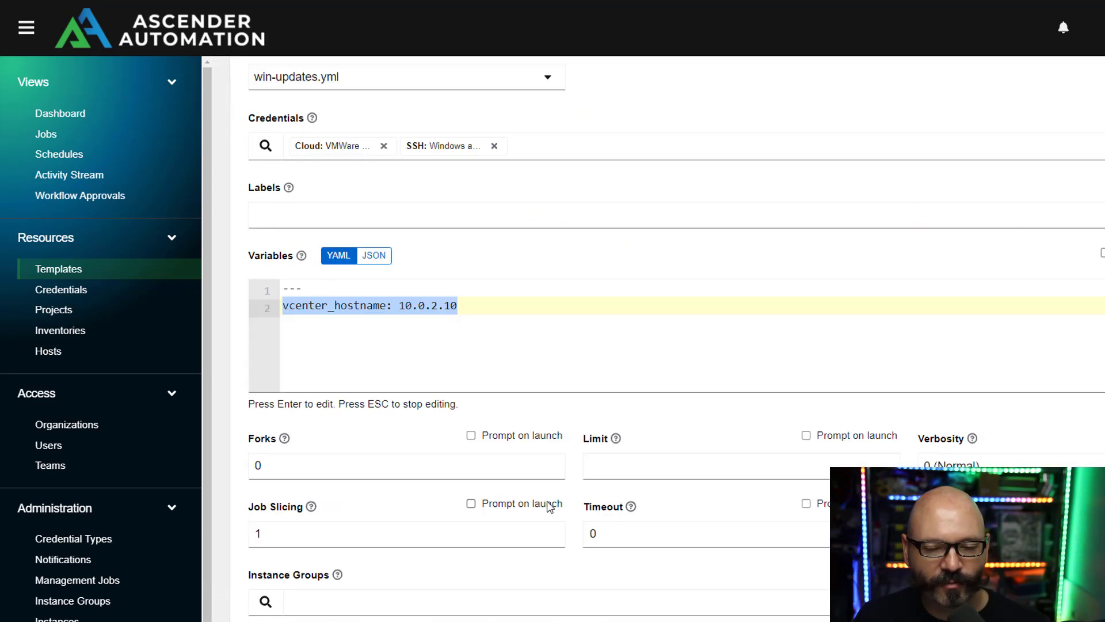
scroll(550, 507, down, 3)
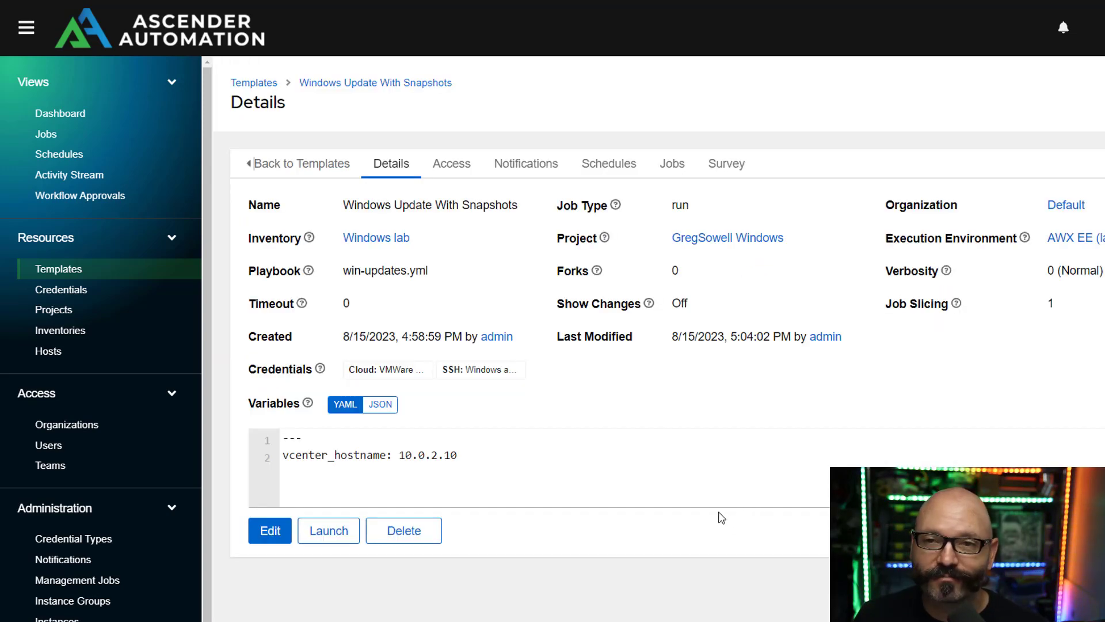
click(341, 536)
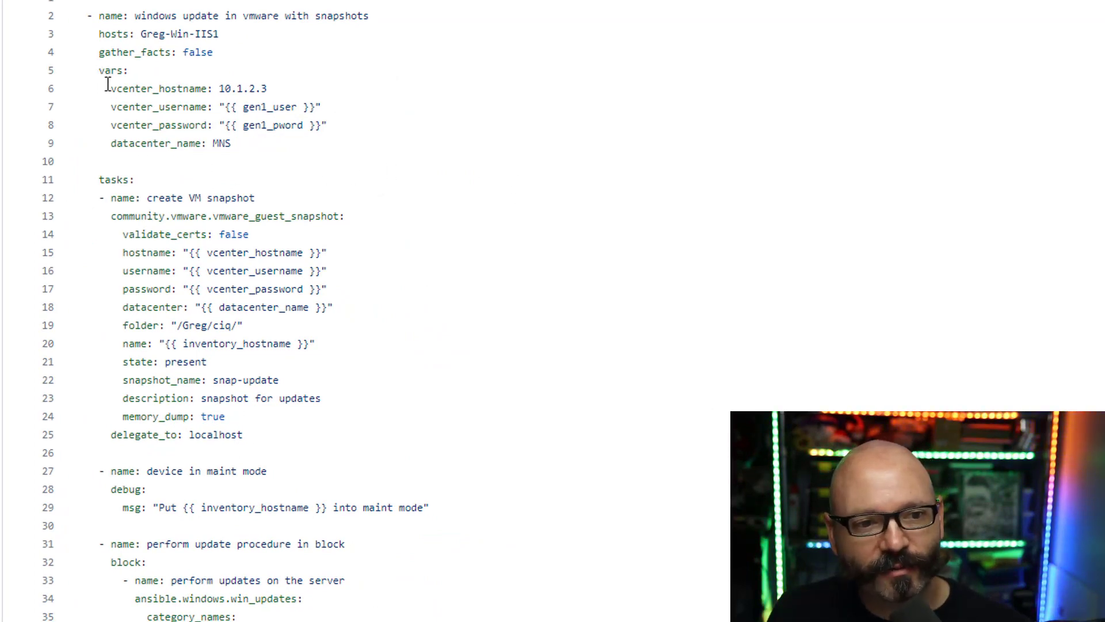
Examine the playbook's vCenter variables and the task that creates the VM snapshot
drag(107, 88, 372, 143)
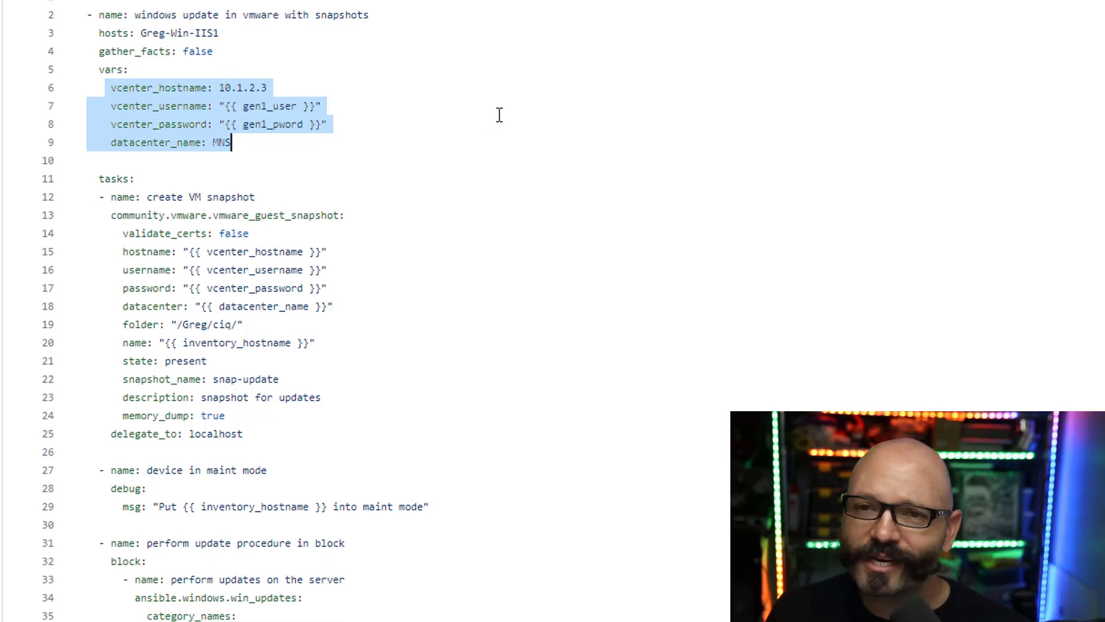
scroll(501, 112, down, 3)
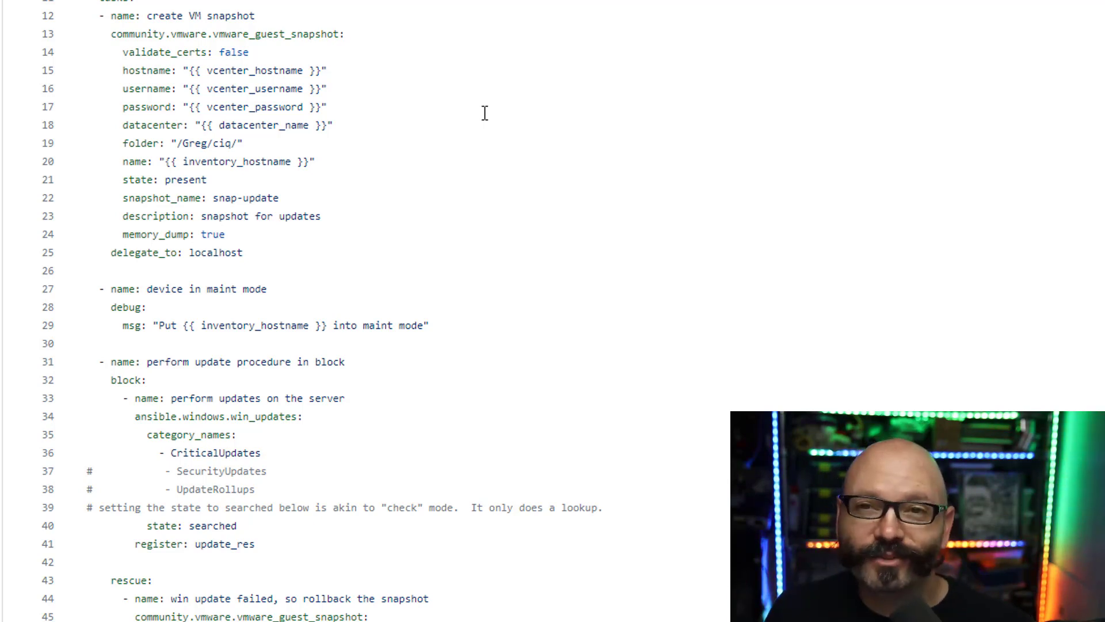
drag(95, 16, 340, 186)
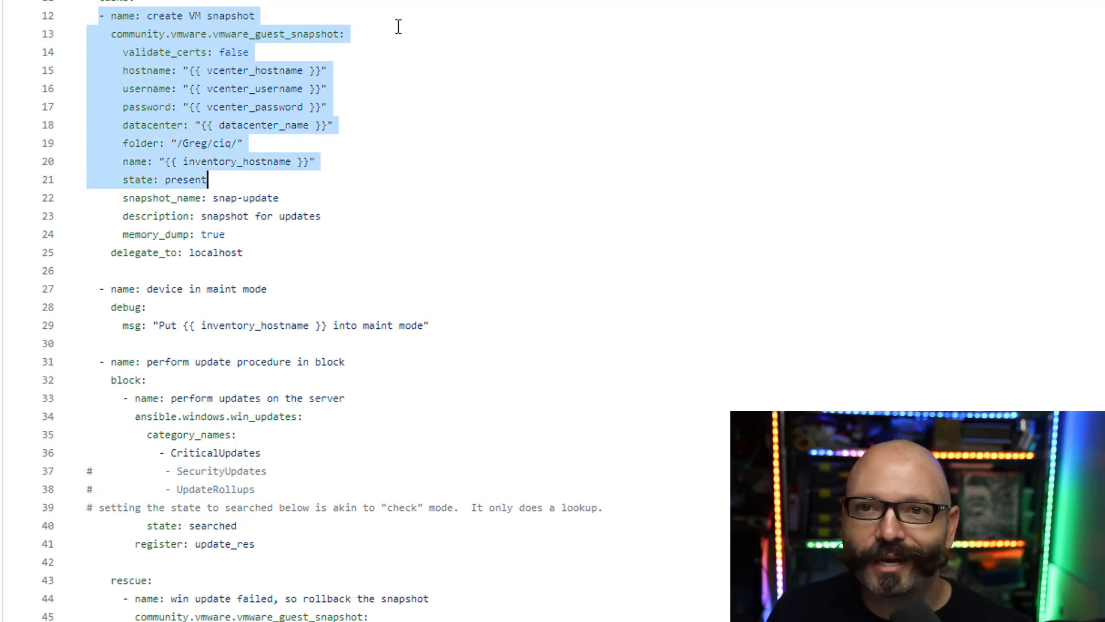
click(149, 32)
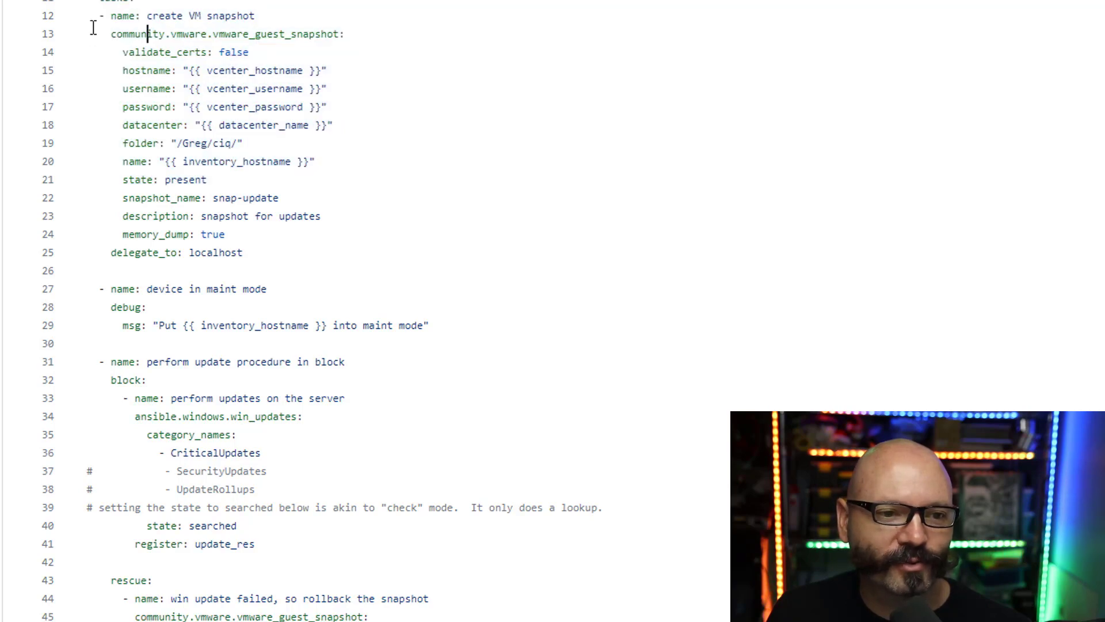
drag(99, 16, 326, 254)
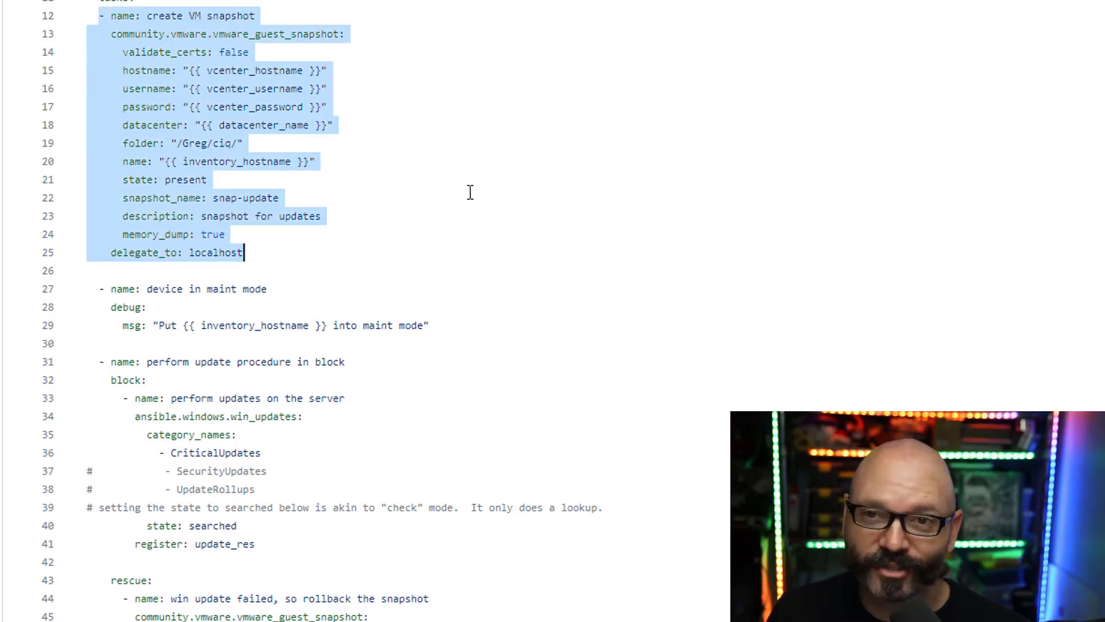
Examine the playbook block that performs the Windows updates and its rescue section that rolls back the snapshot
scroll(471, 193, down, 7)
drag(88, 3, 263, 148)
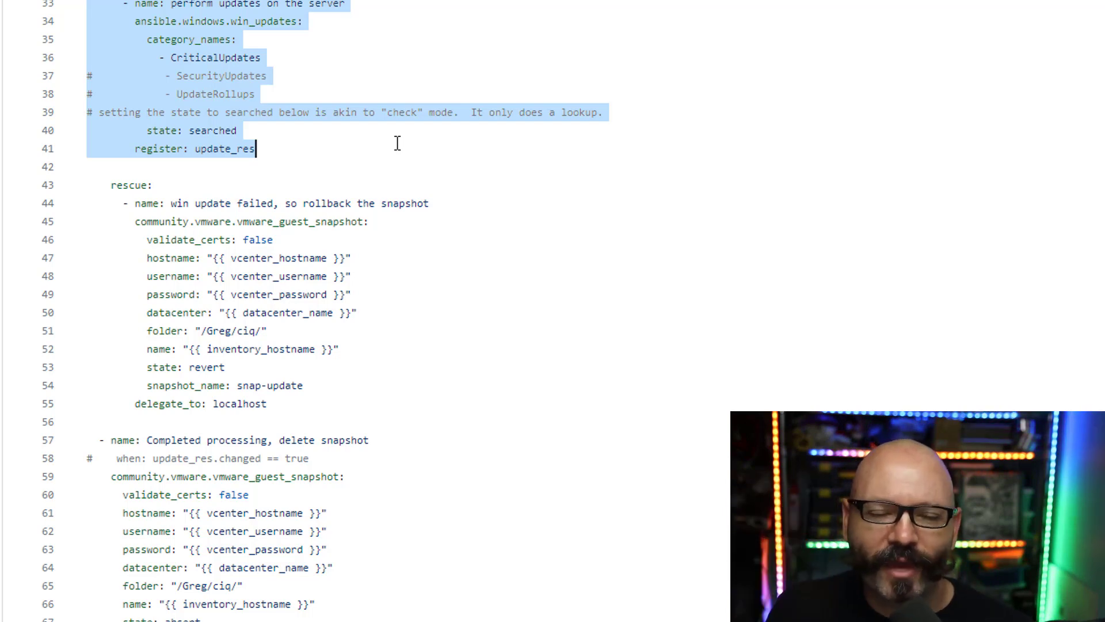
scroll(403, 133, down, 2)
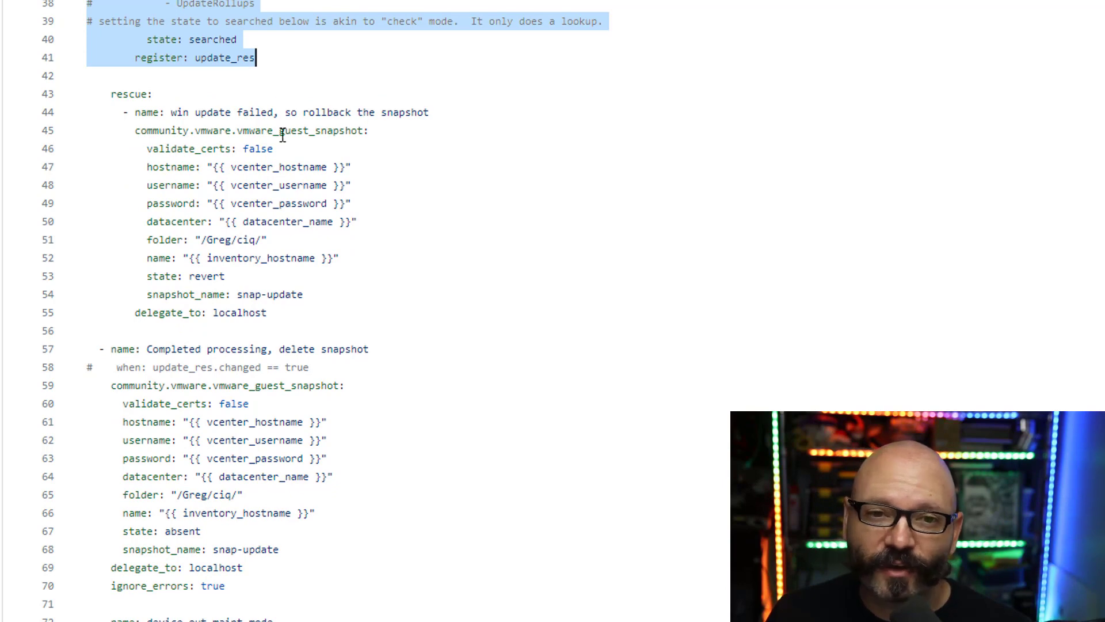
click(101, 127)
drag(111, 97, 336, 328)
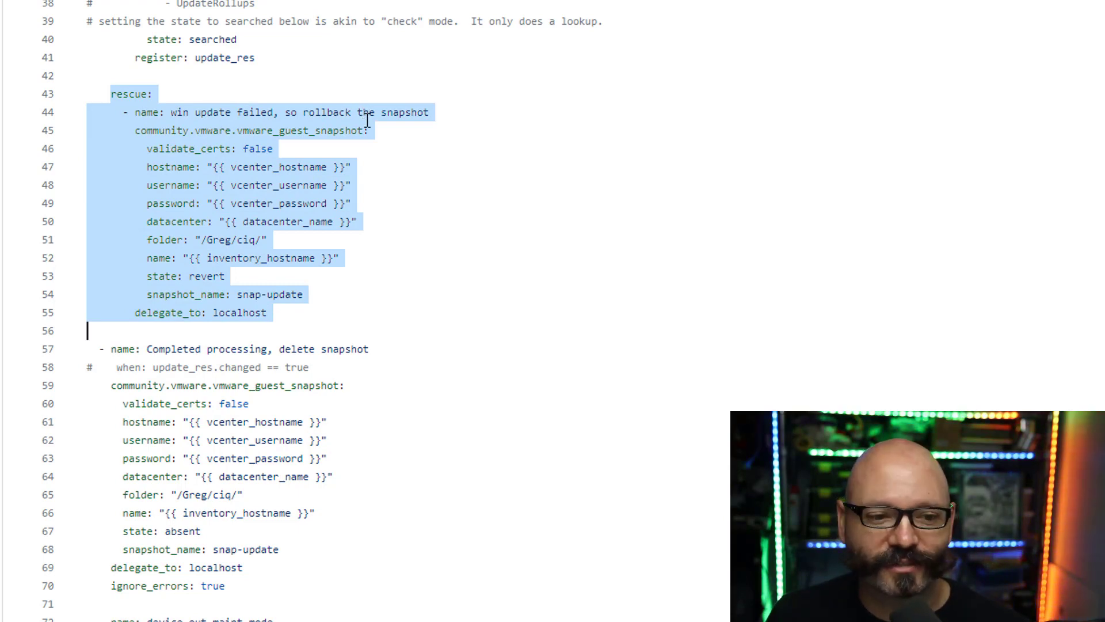
Examine the playbook's snapshot deletion task and the tasks that put the device into and out of maintenance mode
click(310, 422)
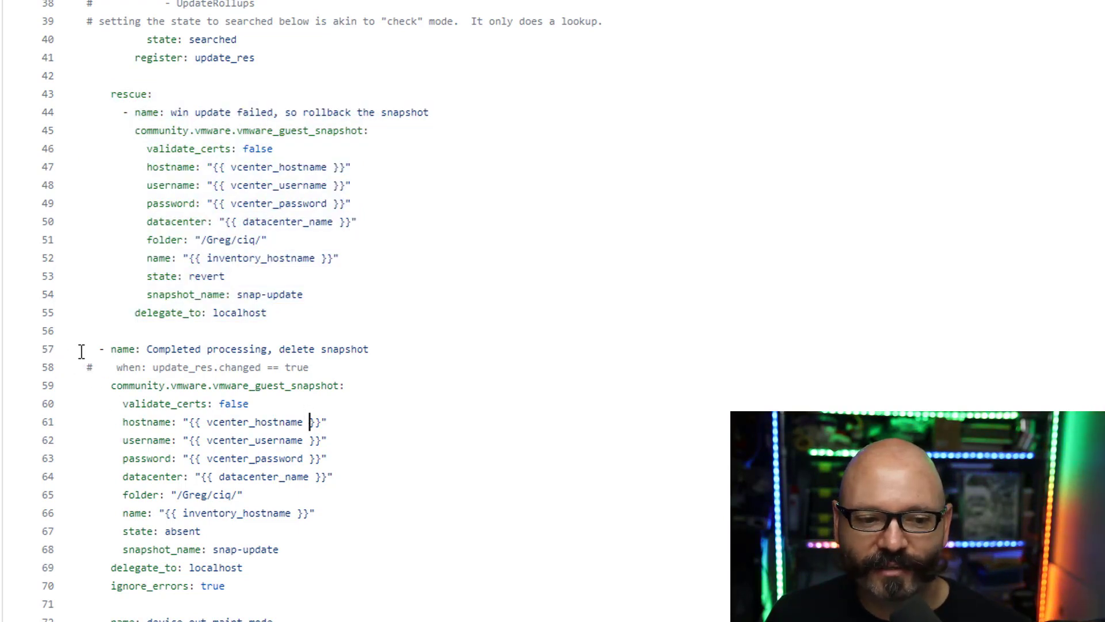
drag(84, 349, 395, 587)
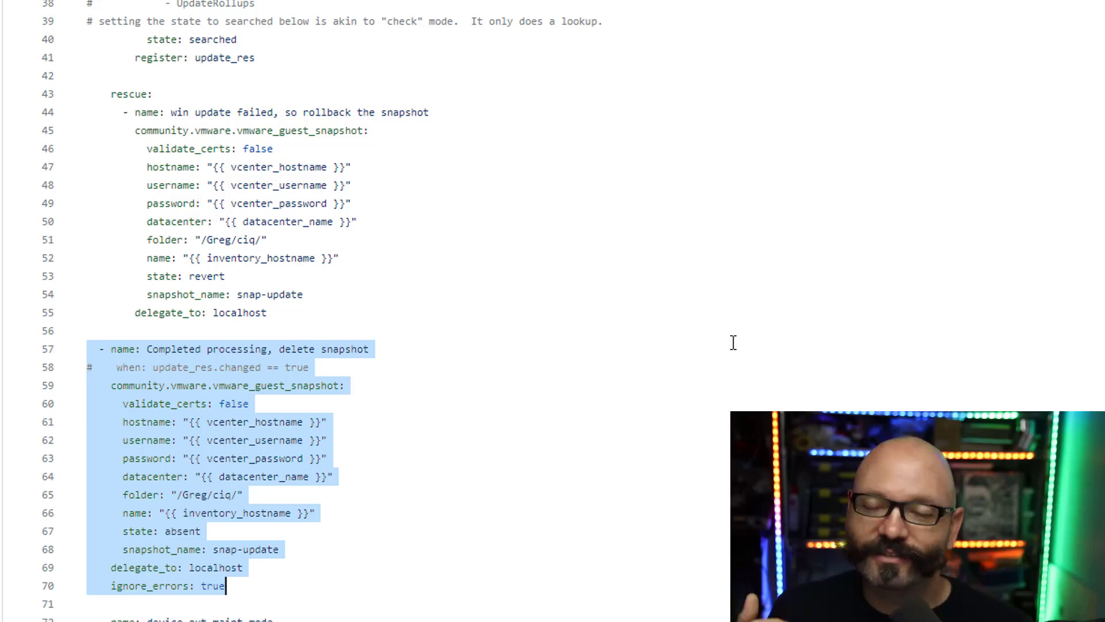
scroll(120, 616, down, 1)
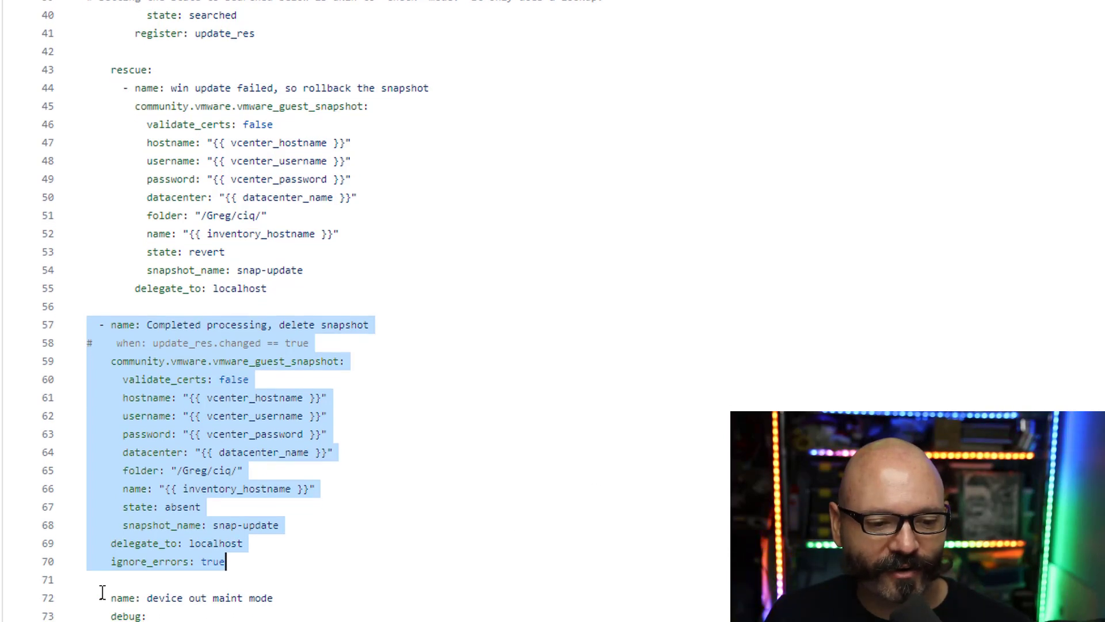
drag(100, 577, 447, 616)
scroll(529, 415, up, 7)
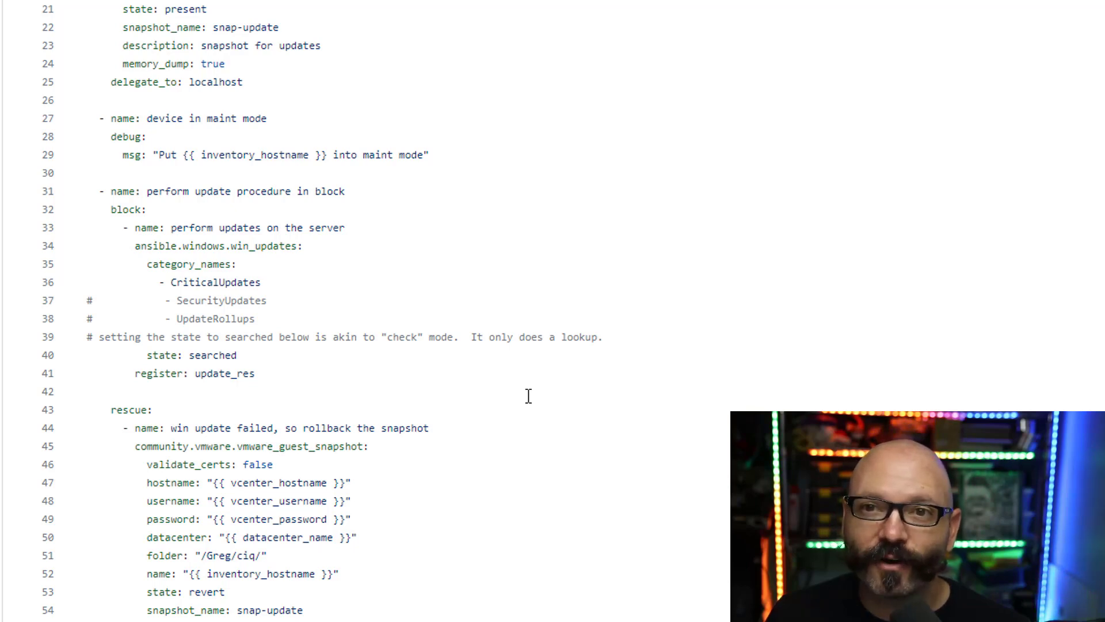
drag(94, 118, 467, 169)
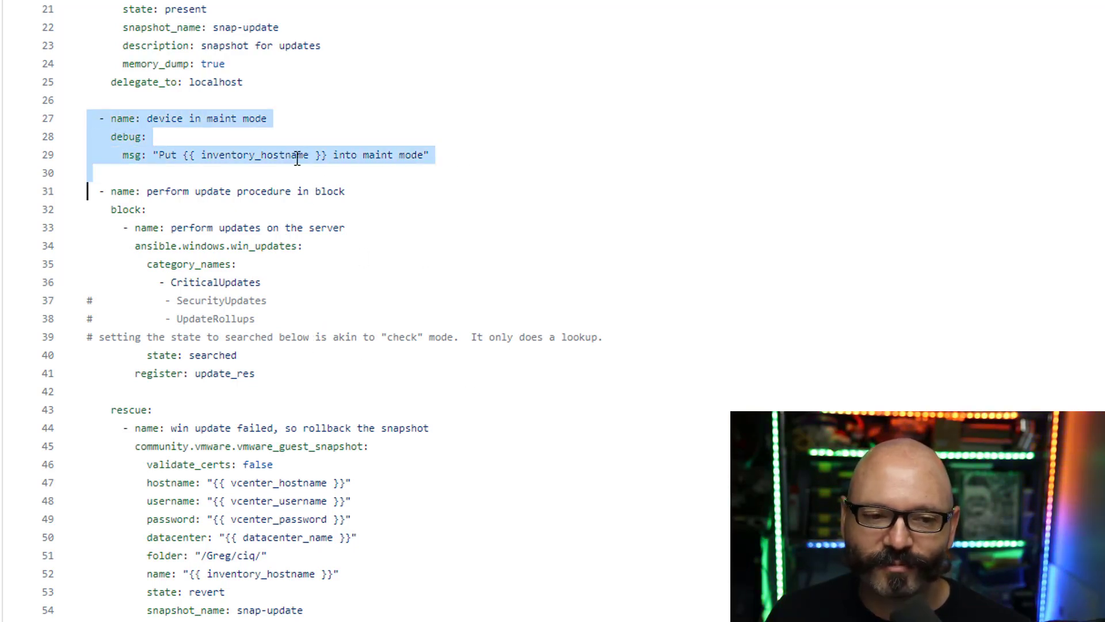
scroll(365, 170, down, 7)
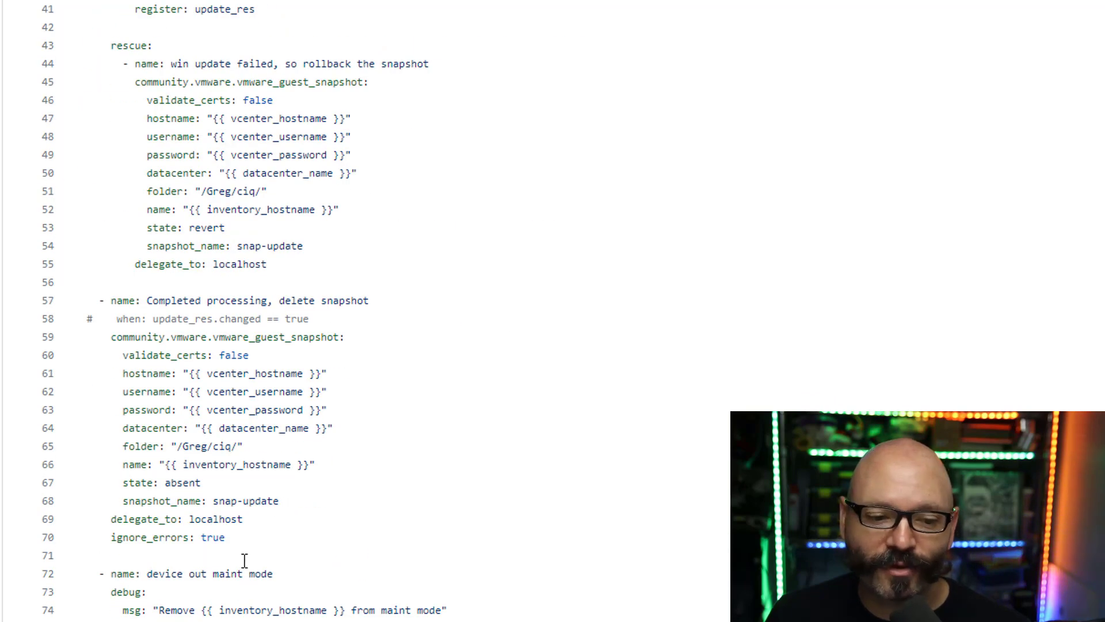
drag(87, 573, 592, 610)
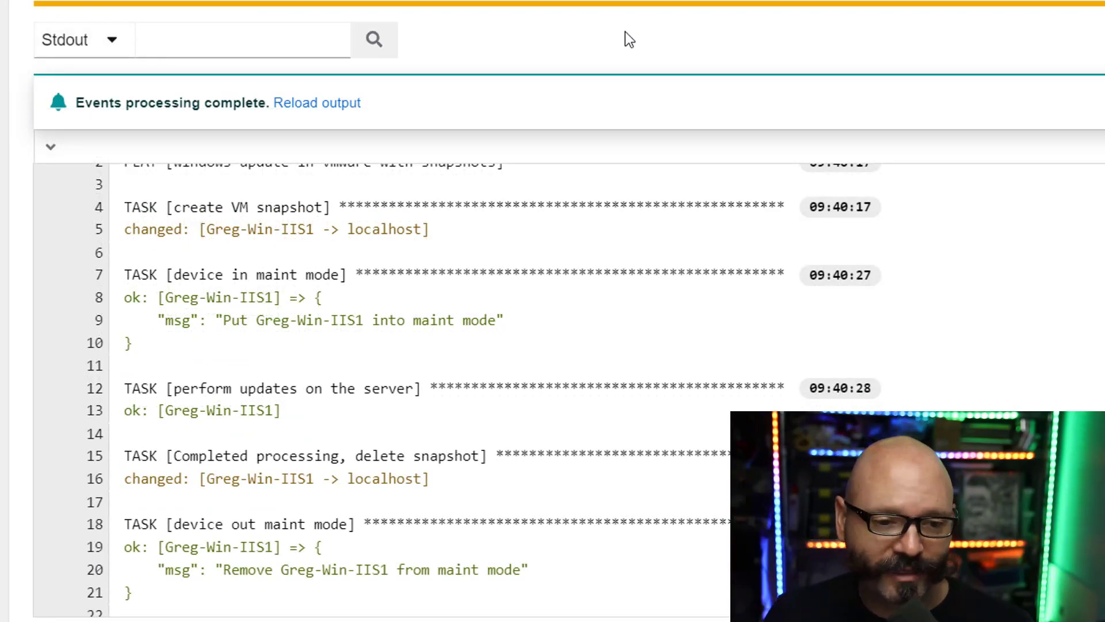
Read through the Windows Update With Snapshots job output from the start of the play to the play recap
scroll(530, 328, up, 1)
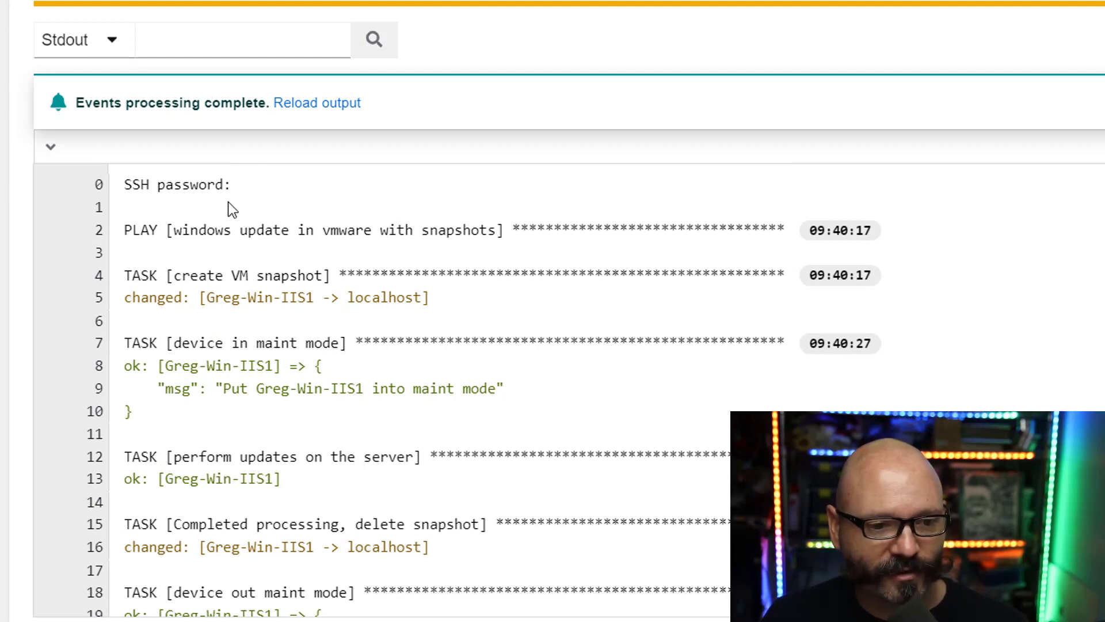
scroll(223, 218, down, 1)
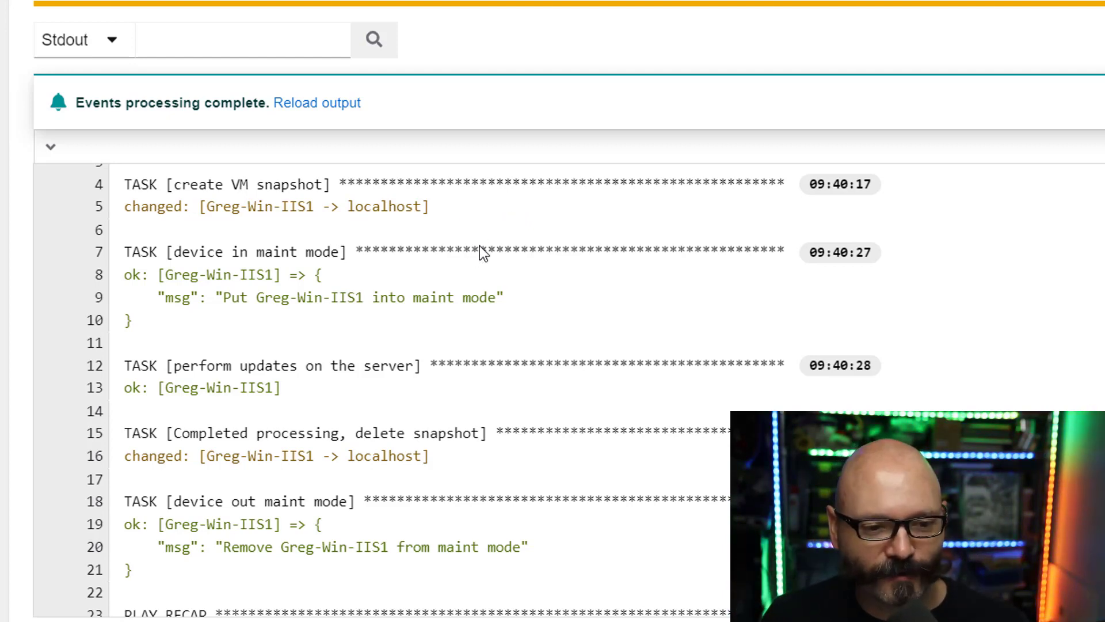
scroll(478, 252, down, 1)
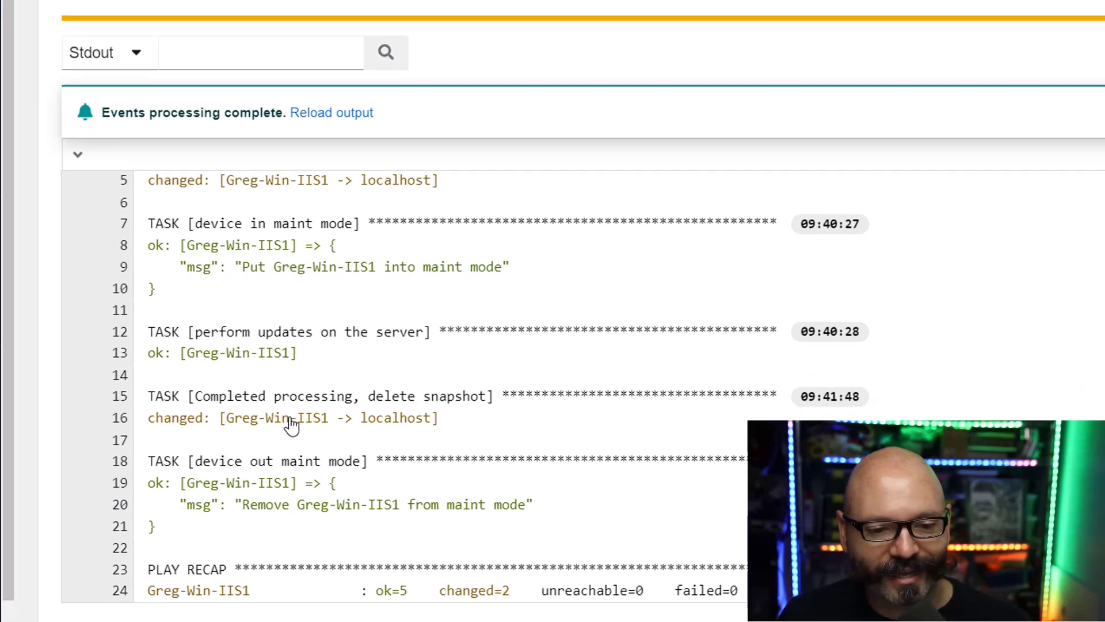
Inspect the JSON host details of the delete snapshot task and close them
click(275, 426)
click(141, 171)
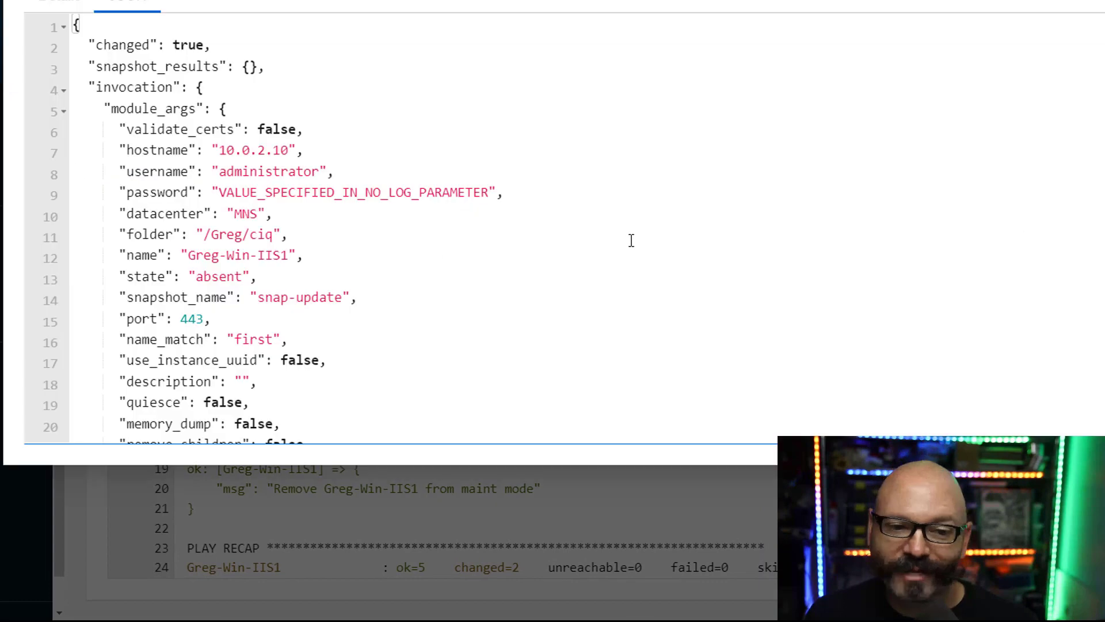
scroll(622, 236, down, 5)
scroll(620, 236, up, 4)
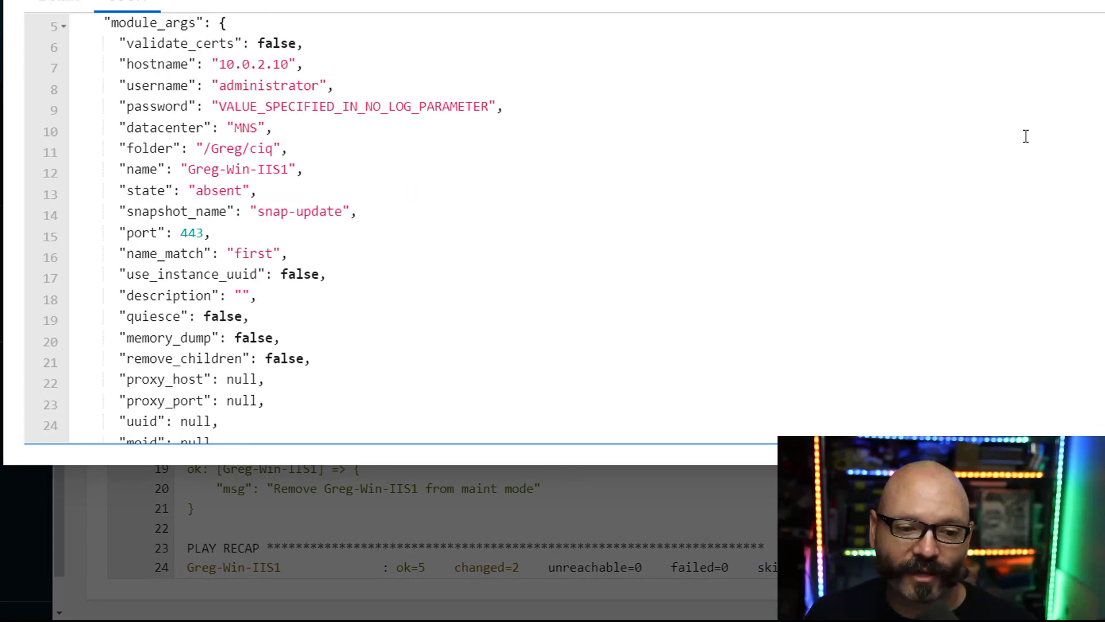
key(Escape)
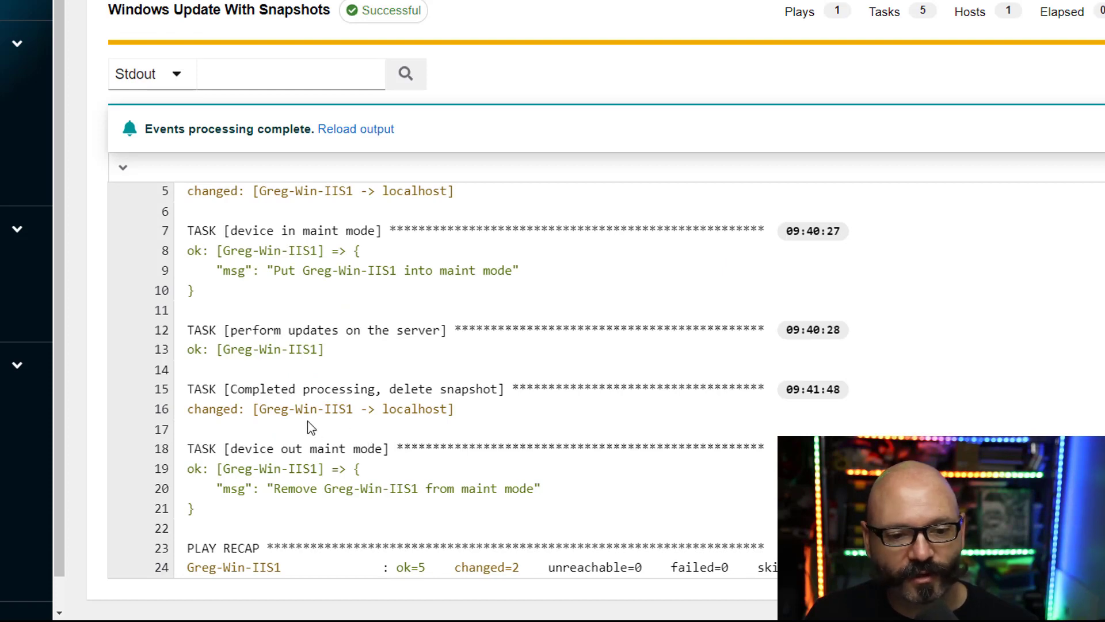
Examine the JSON host details of the perform updates task, including the filtered updates and module arguments
click(275, 353)
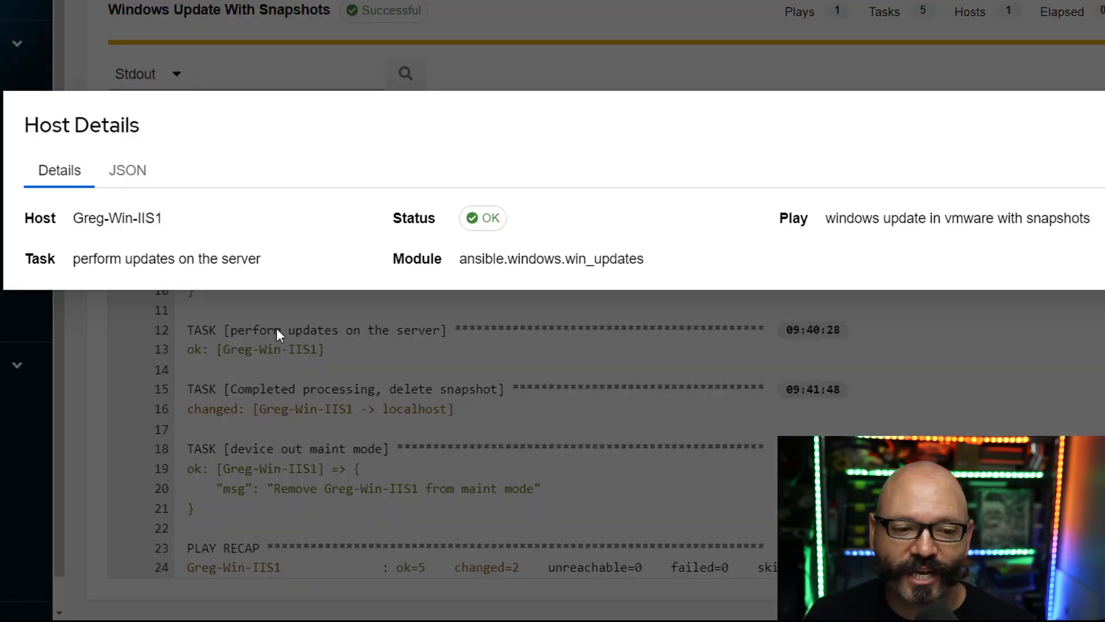
click(135, 173)
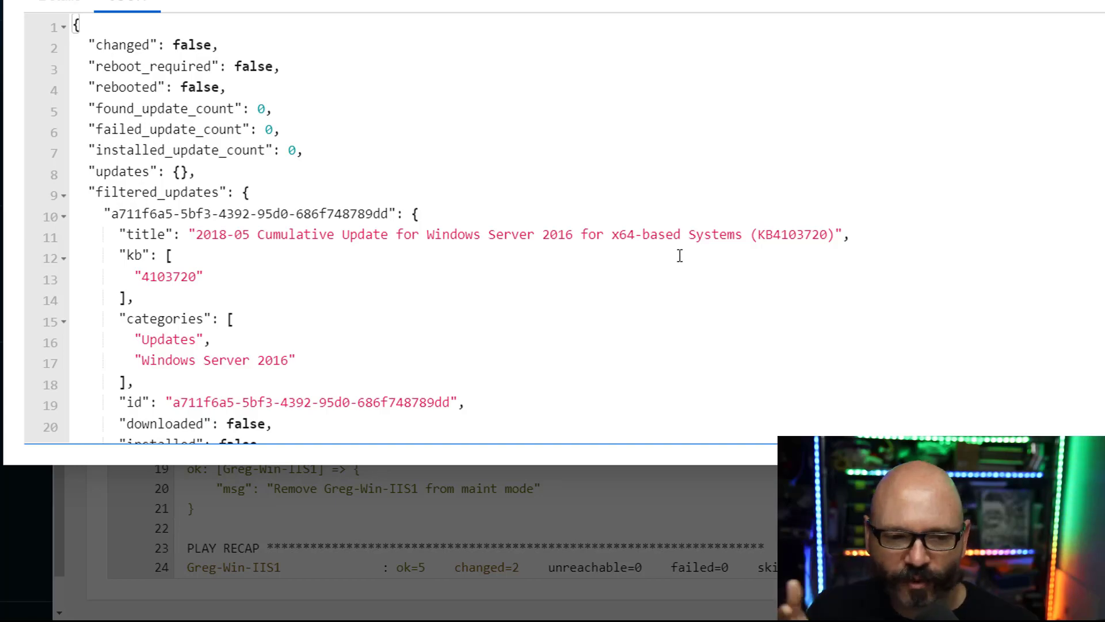
scroll(686, 261, down, 15)
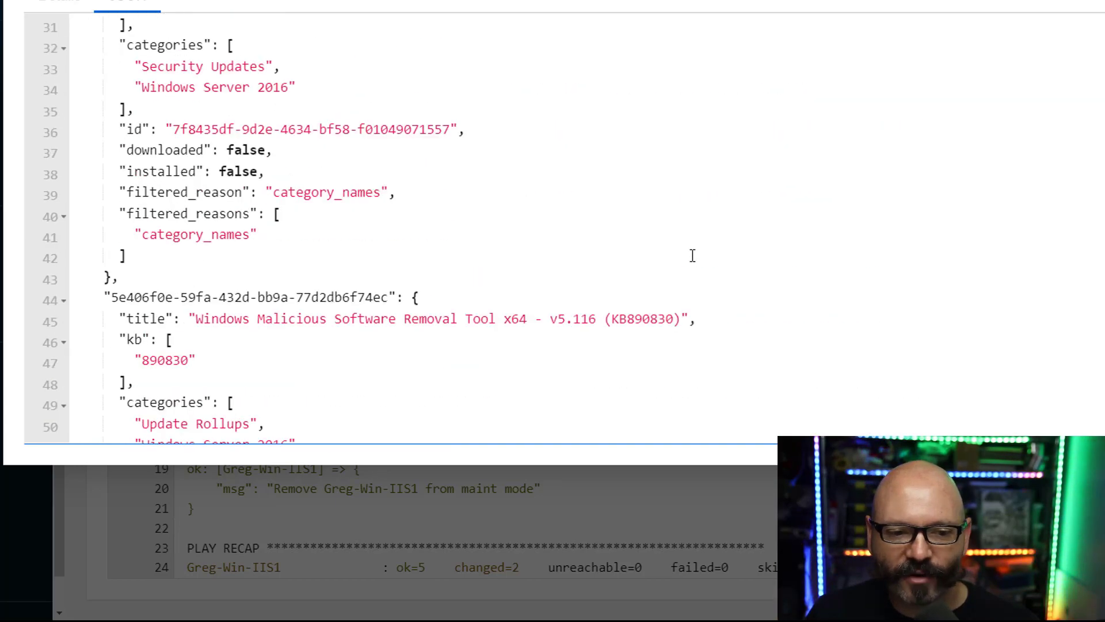
scroll(695, 256, down, 3)
scroll(699, 255, down, 1)
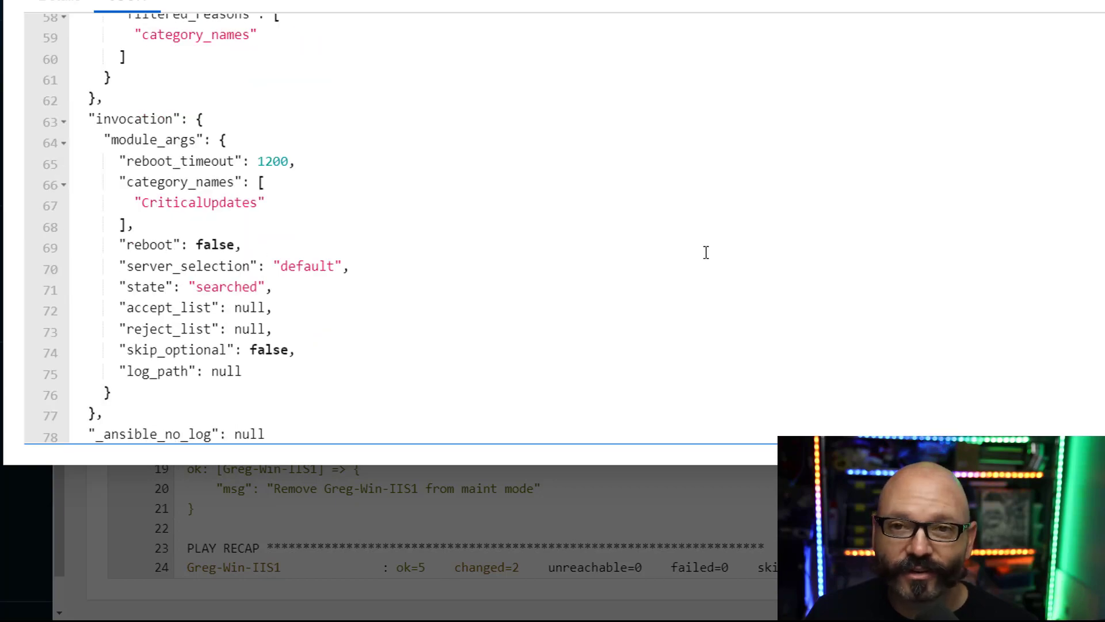